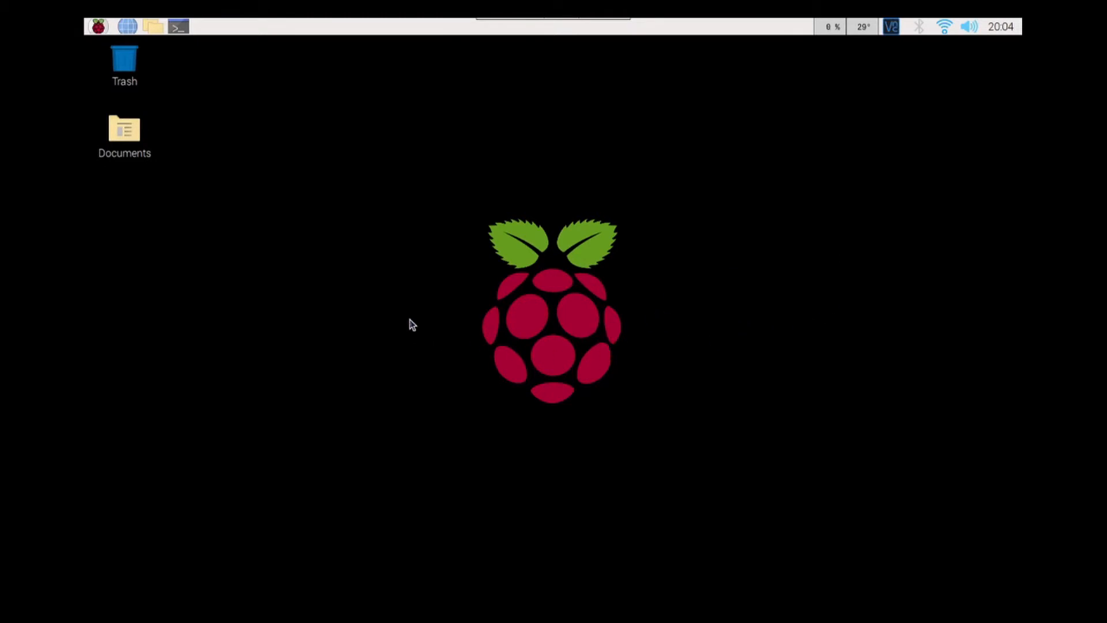
right_click(398, 291)
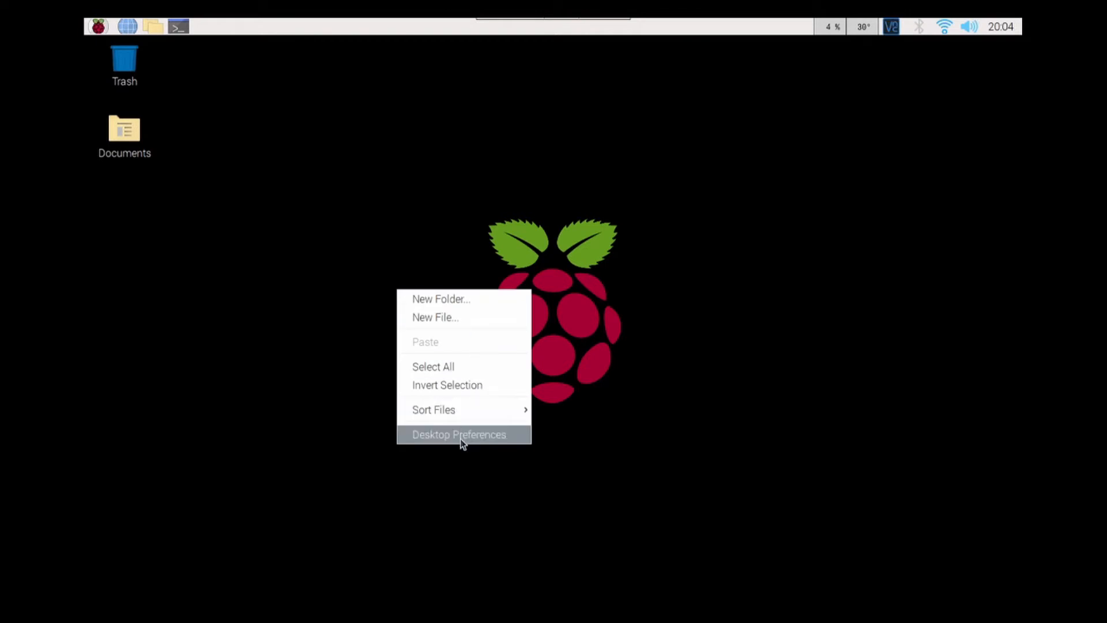
mouse_move(493, 407)
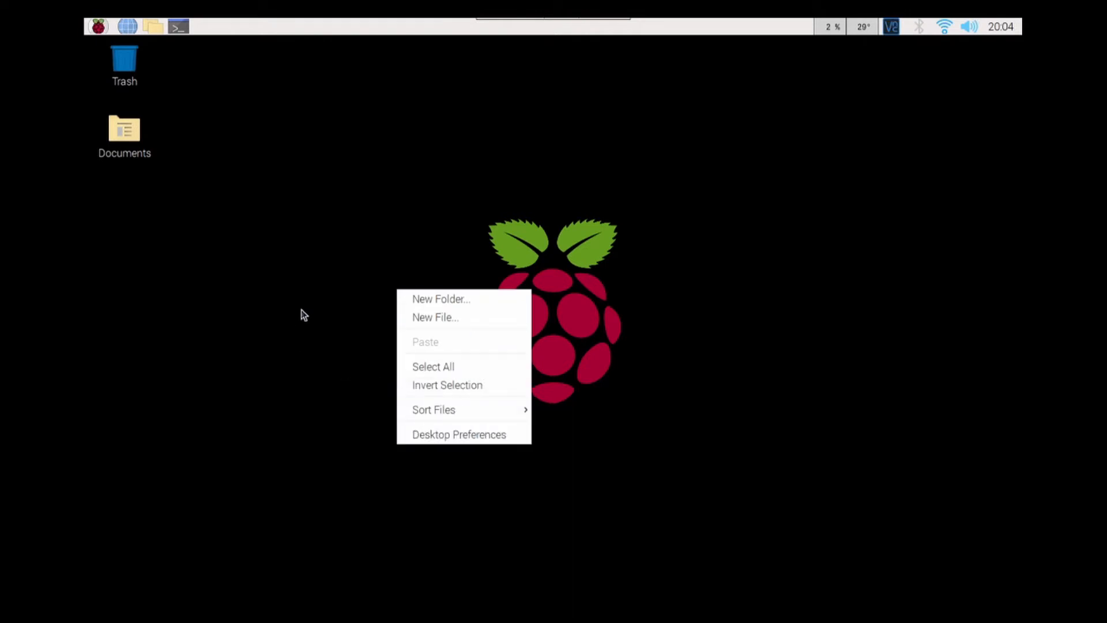
click(344, 225)
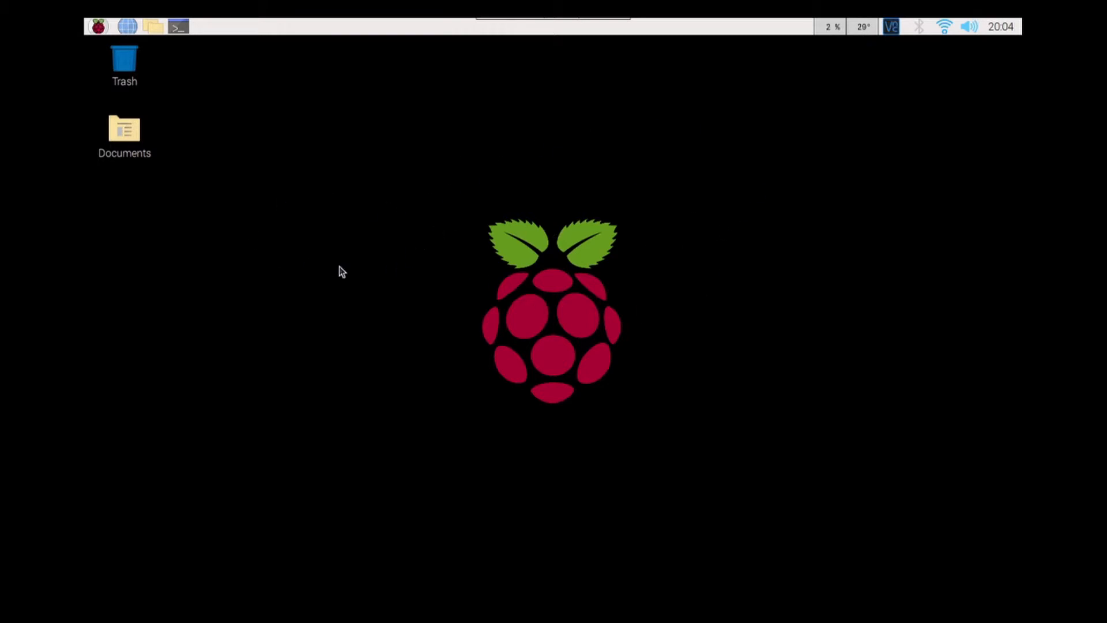
Open the desktop preferences and move the Appearance Settings window clear of the wallpaper logo.
right_click(362, 214)
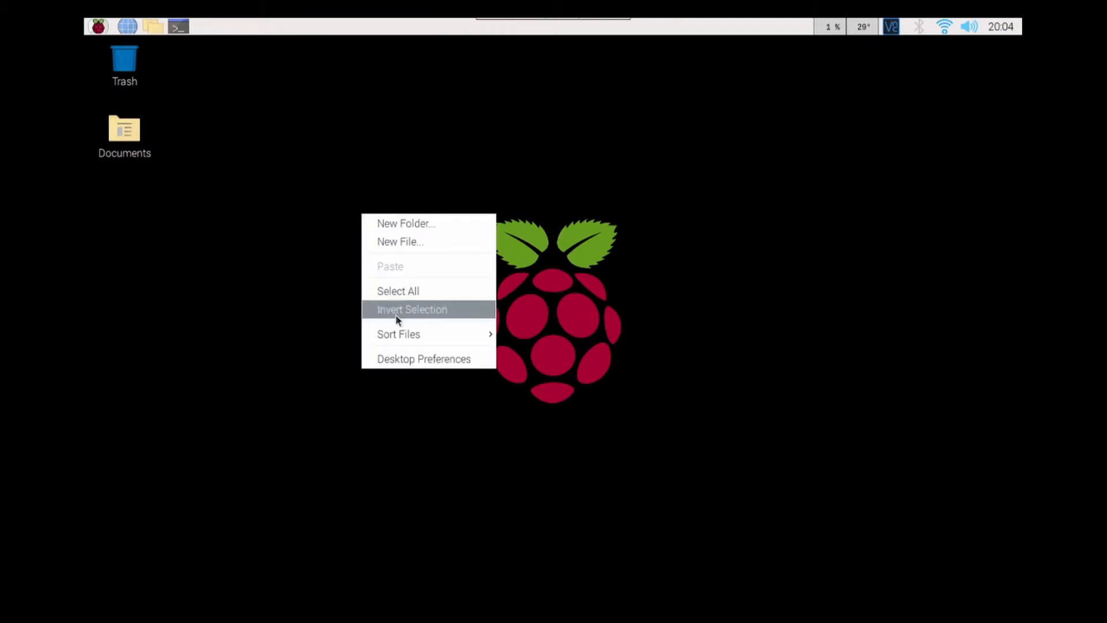
click(393, 360)
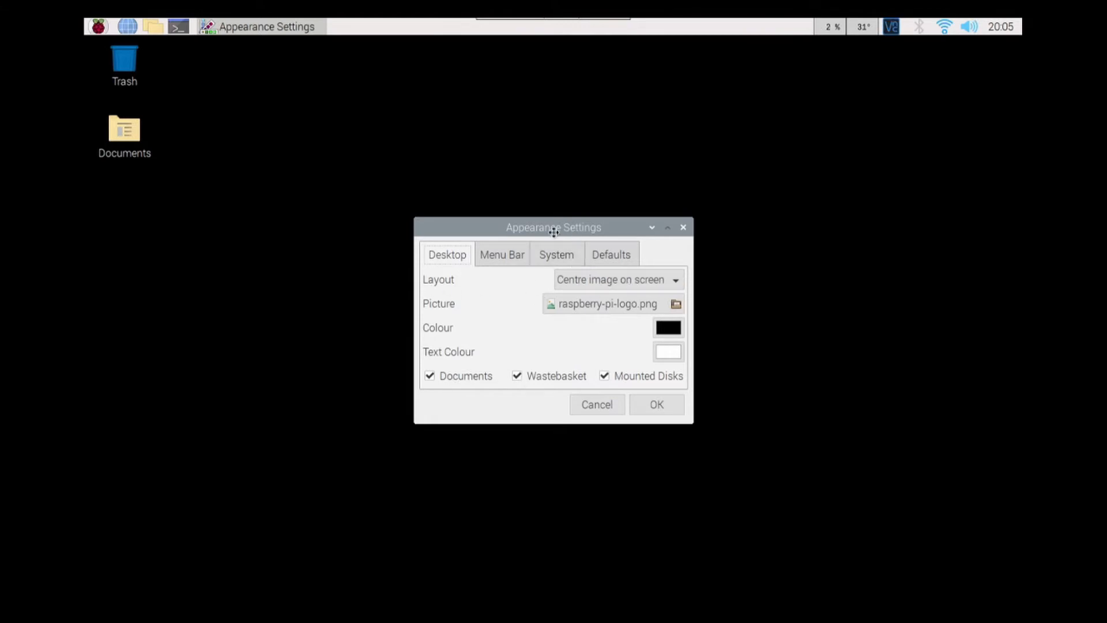
drag(551, 229, 294, 224)
Try the No image wallpaper layout and restore the layout to Centre image on screen.
click(338, 276)
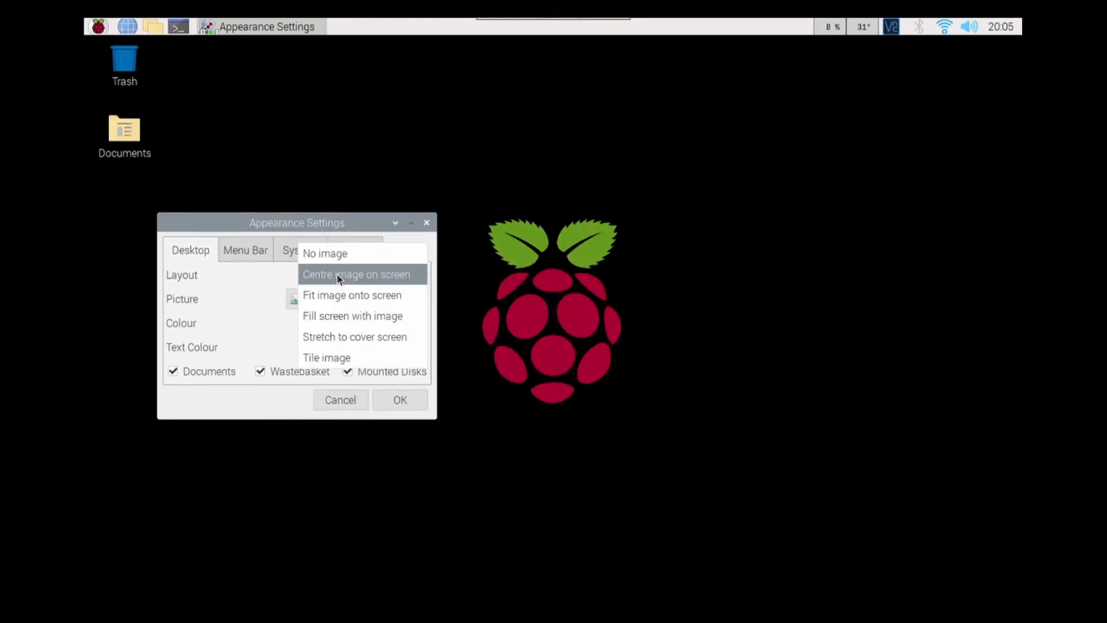
click(338, 254)
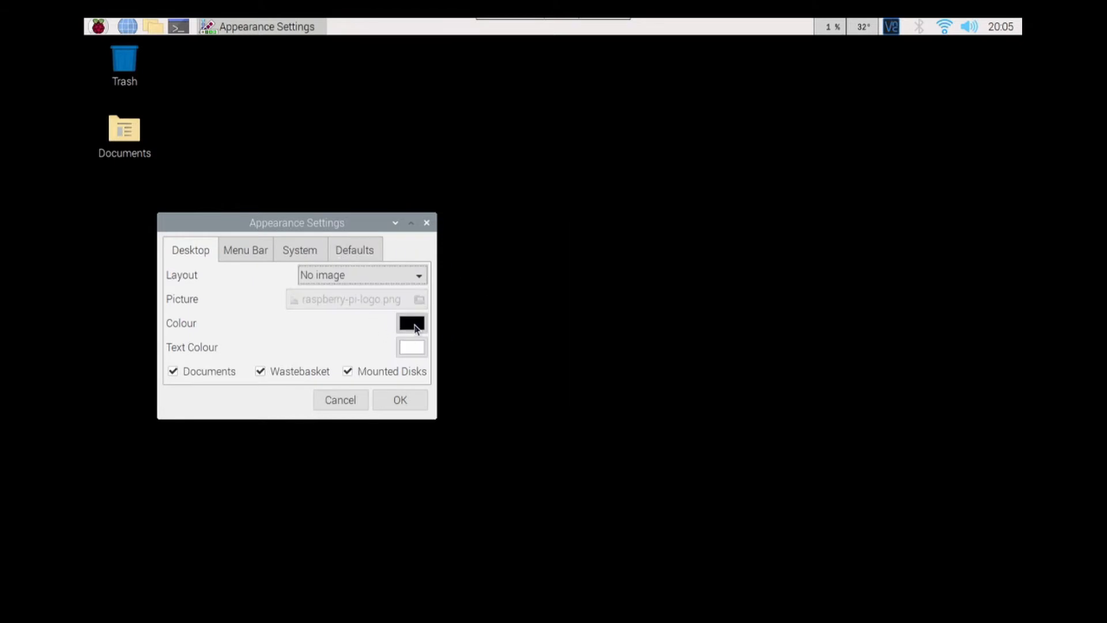
drag(317, 221, 382, 202)
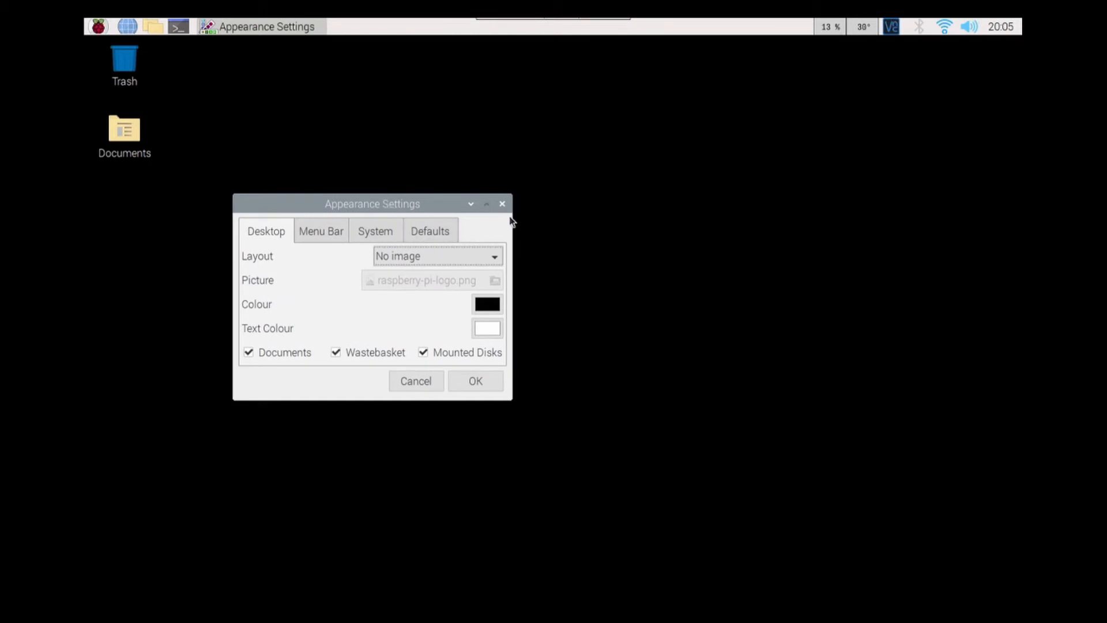
click(455, 256)
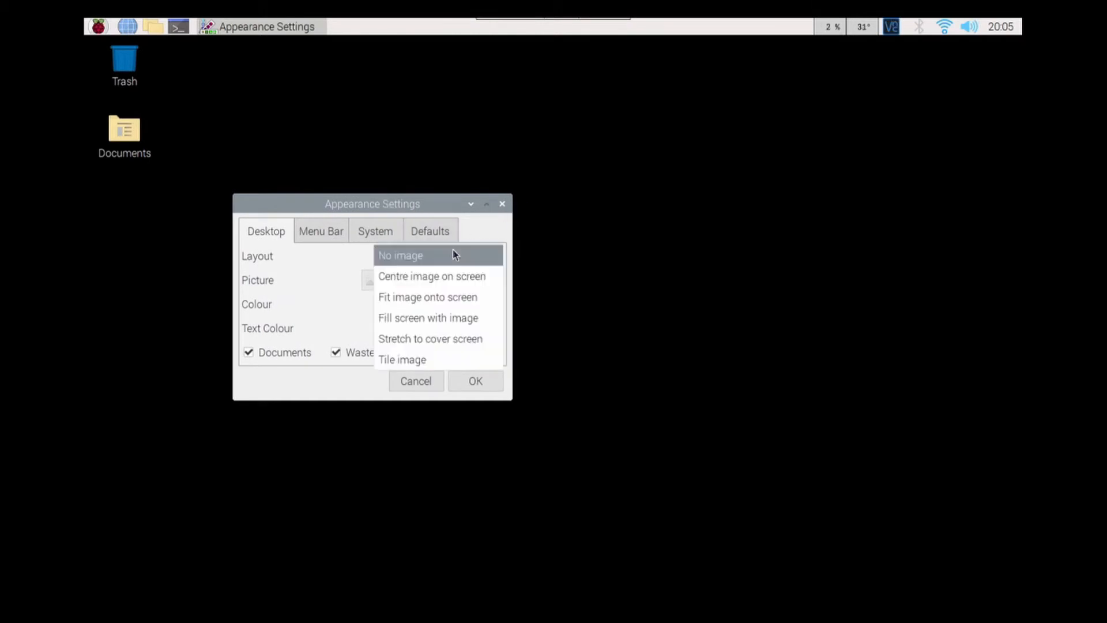
click(449, 279)
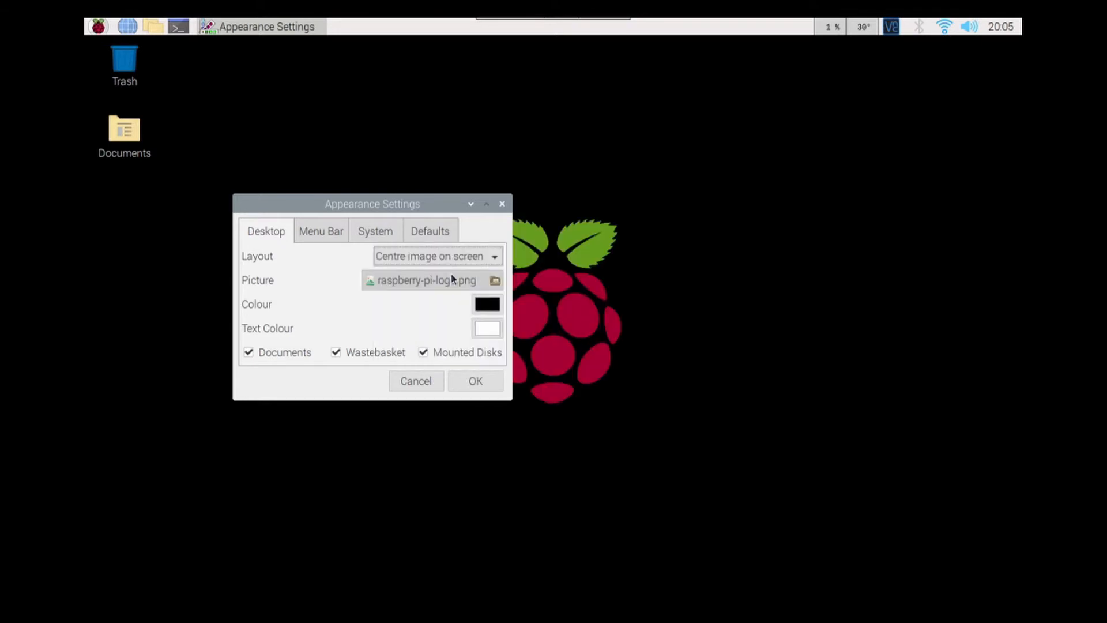
Look through the available wallpaper pictures in the rpd-wallpaper folder without choosing one, and move the settings window off the logo.
click(416, 283)
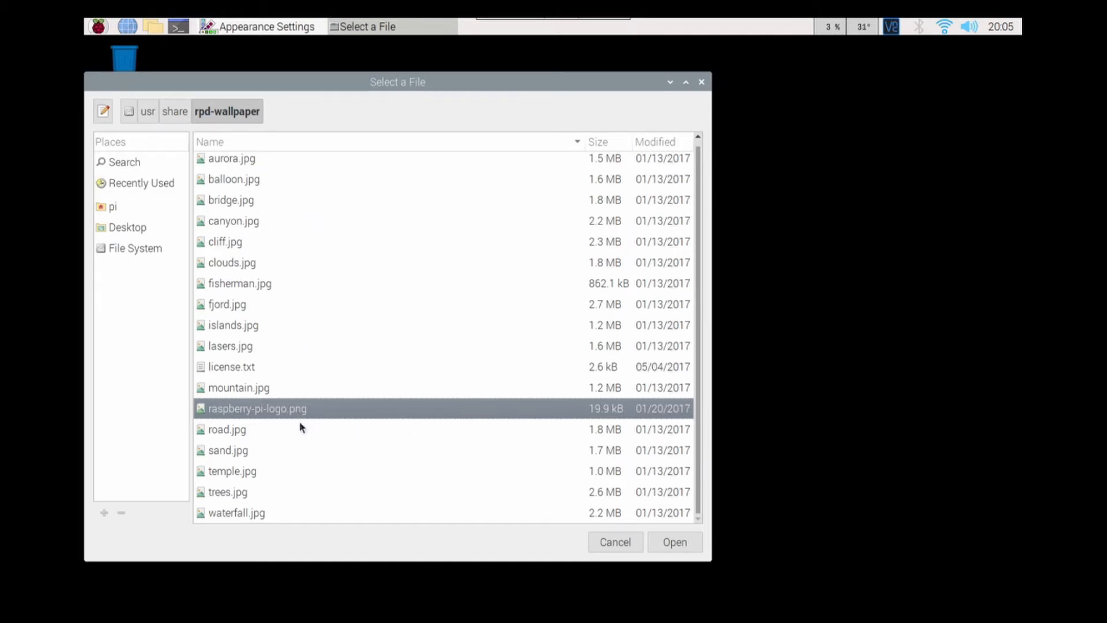
click(621, 544)
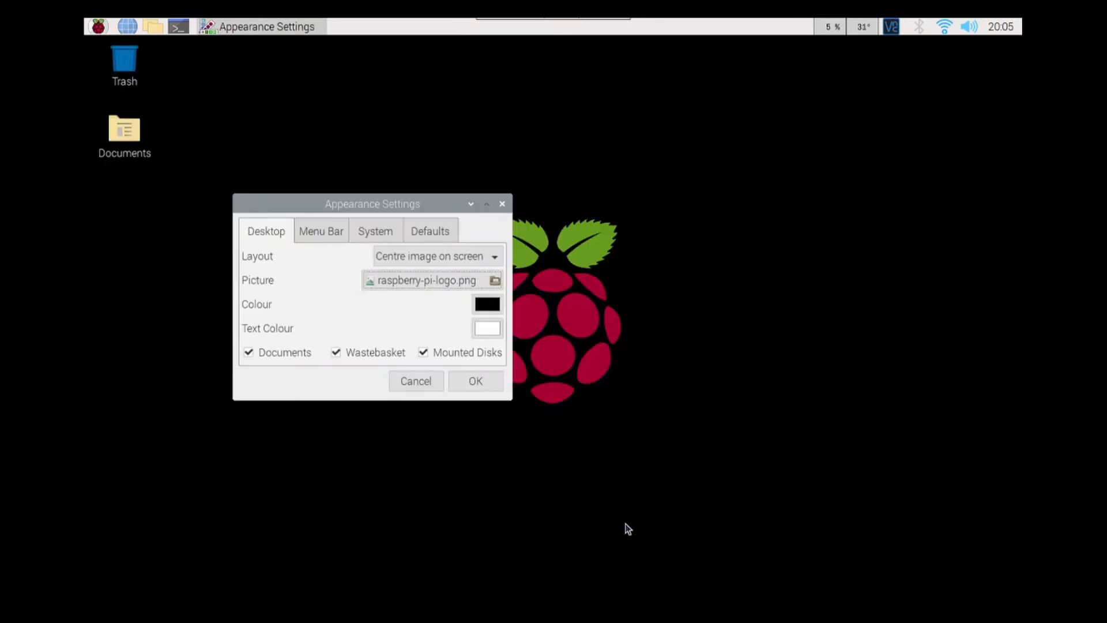
drag(436, 209, 288, 256)
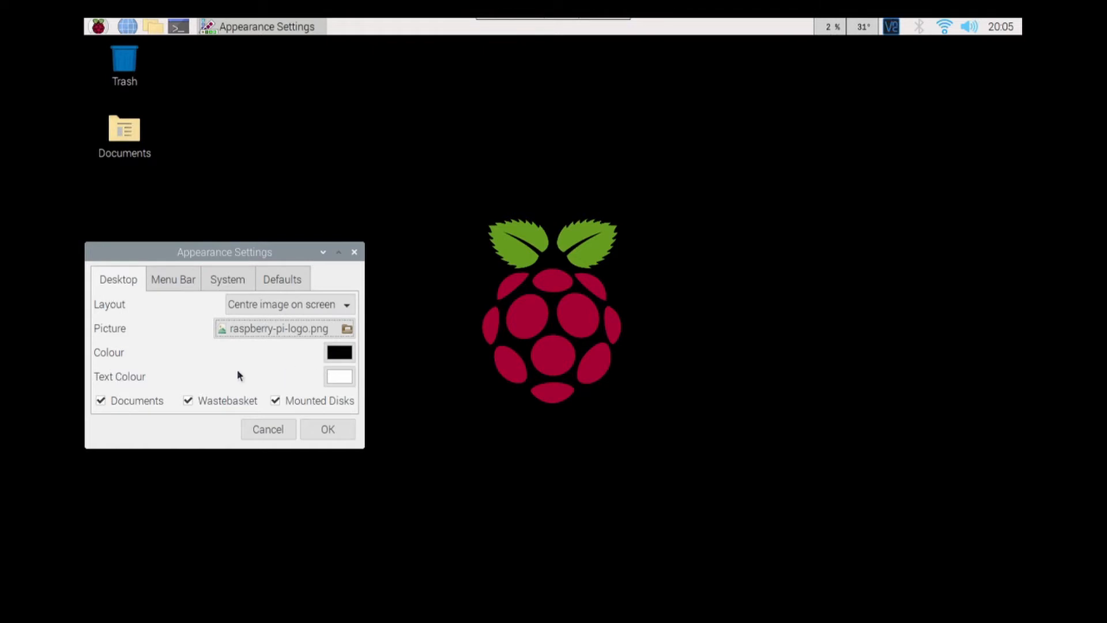
Set the desktop background colour to red (#FF0000).
click(340, 352)
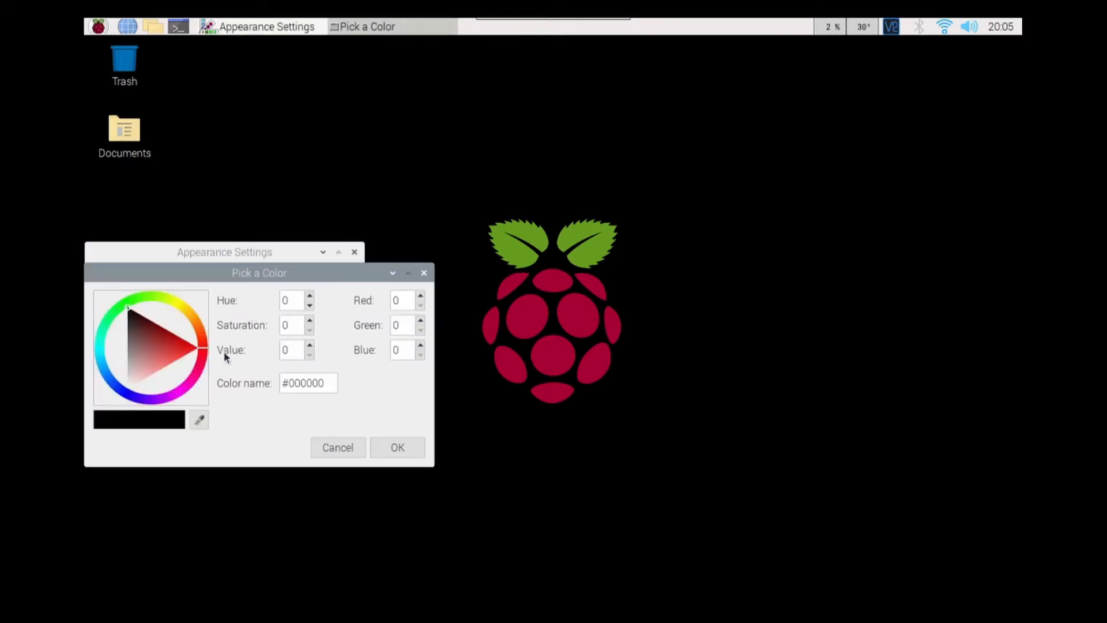
click(191, 354)
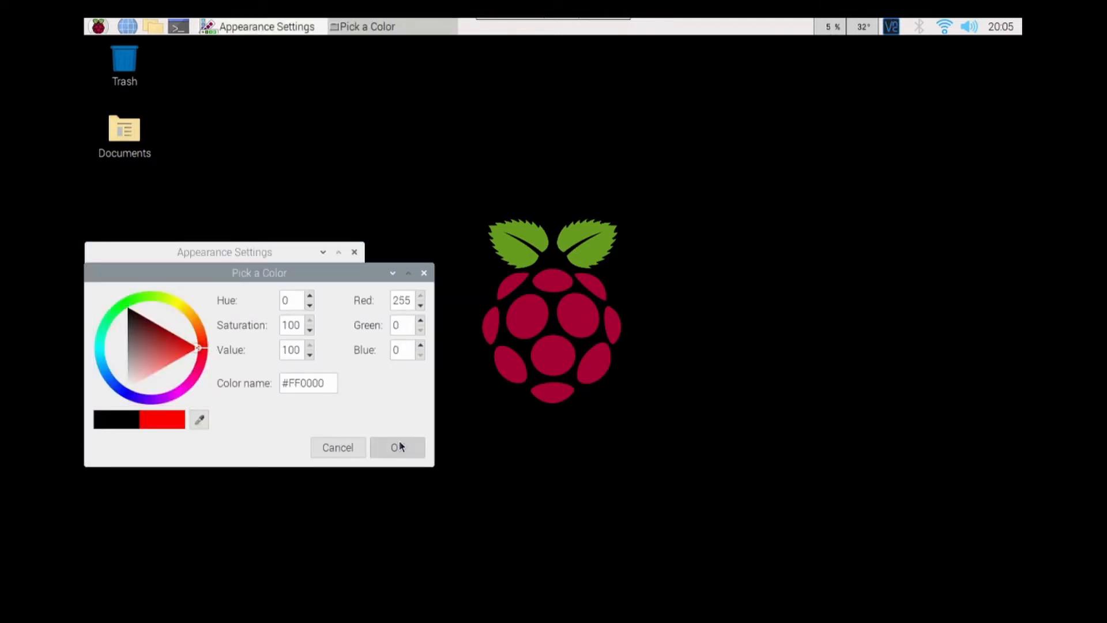
click(399, 446)
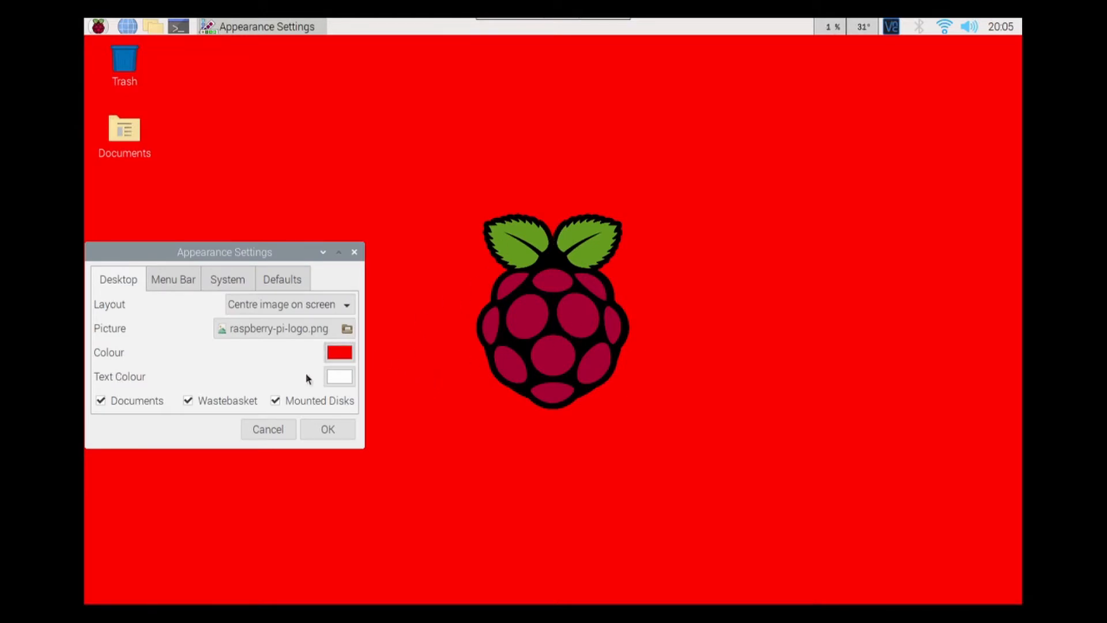
Set the desktop background colour to black (#000000).
click(337, 354)
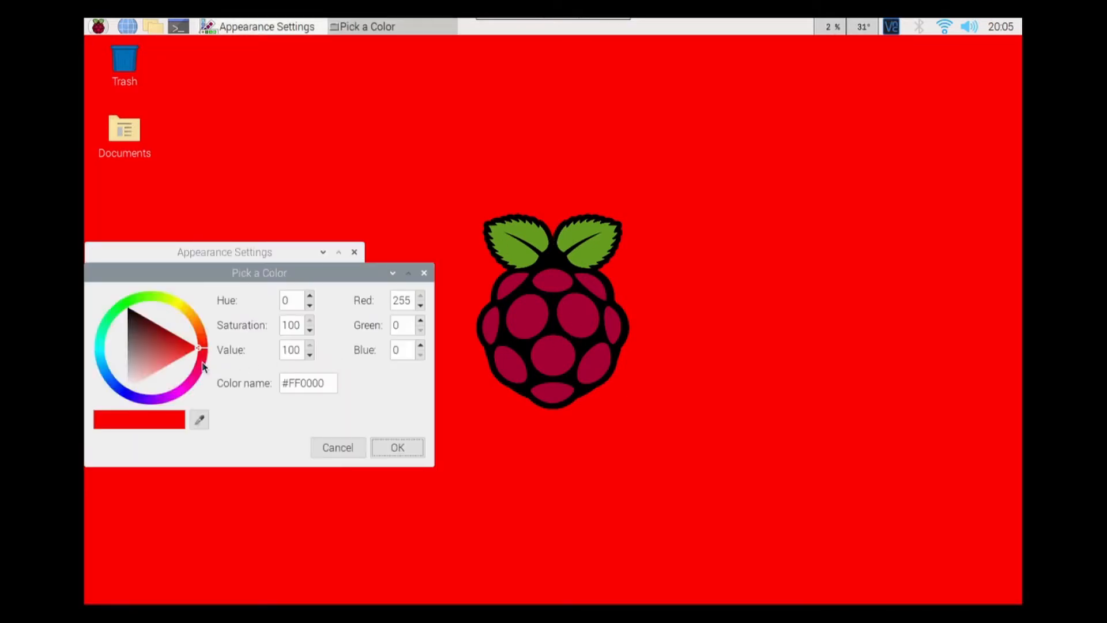
drag(197, 348, 125, 302)
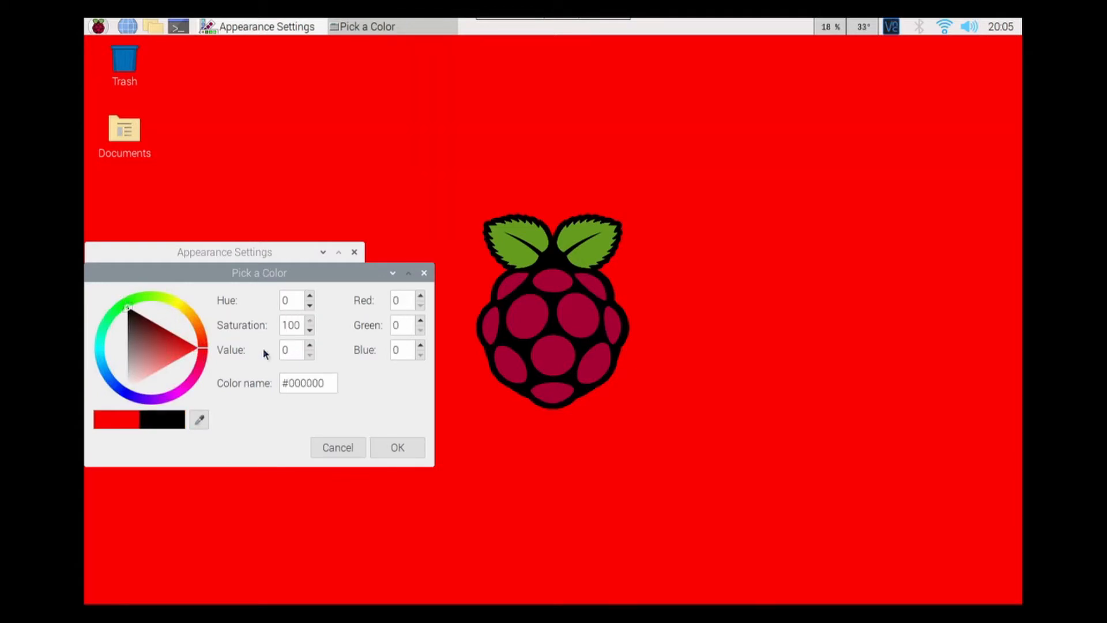
click(386, 445)
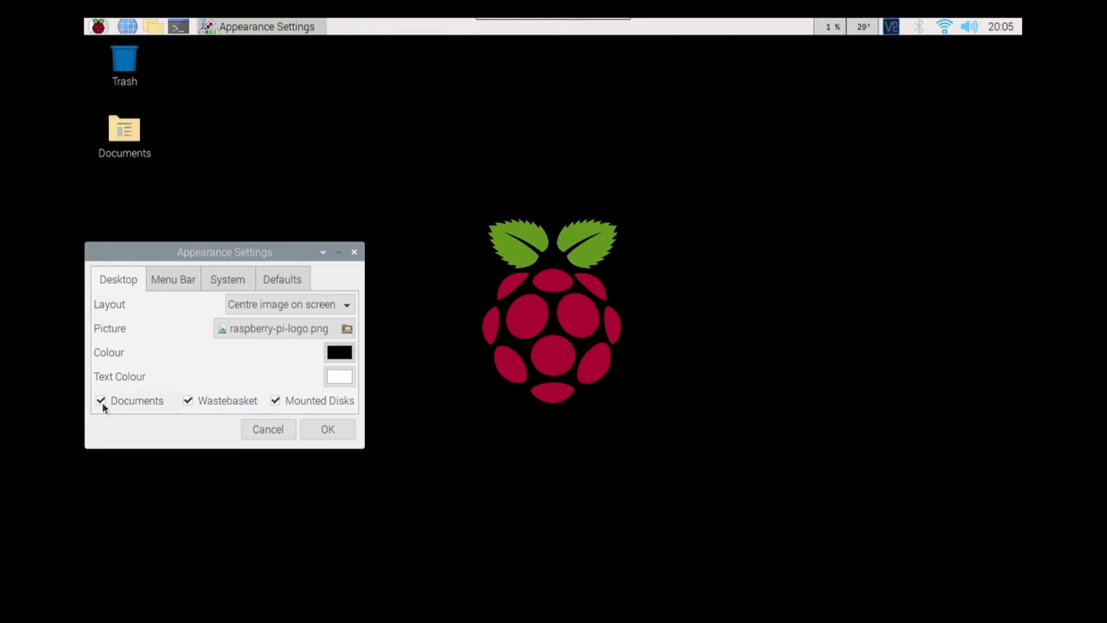
Hide the Mounted Disks, Wastebasket and Documents icons from the desktop.
click(276, 400)
click(188, 401)
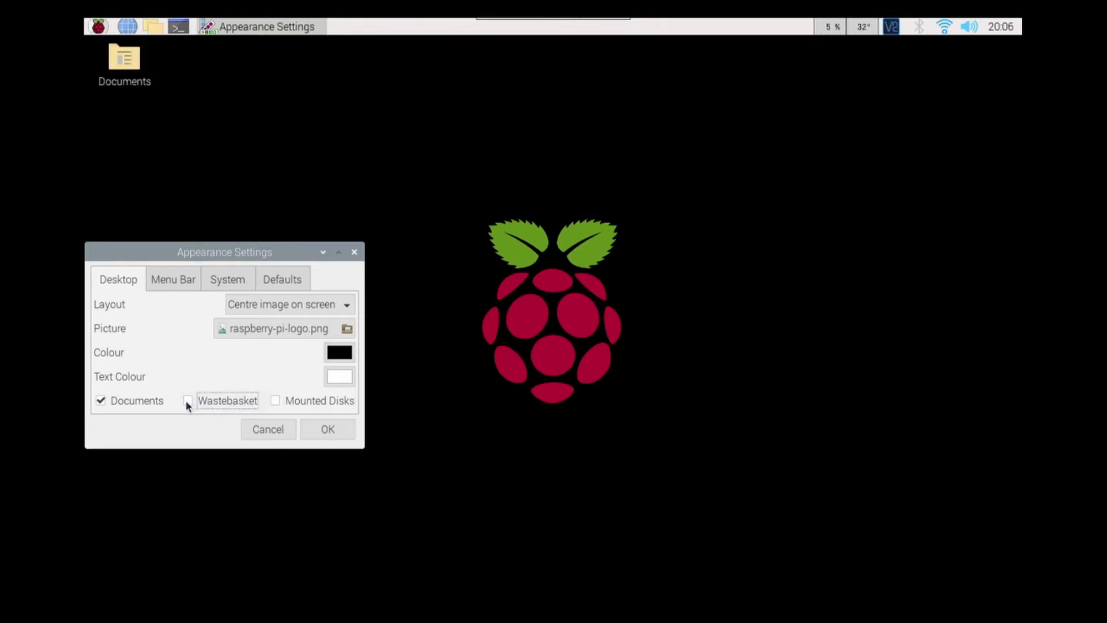
click(108, 402)
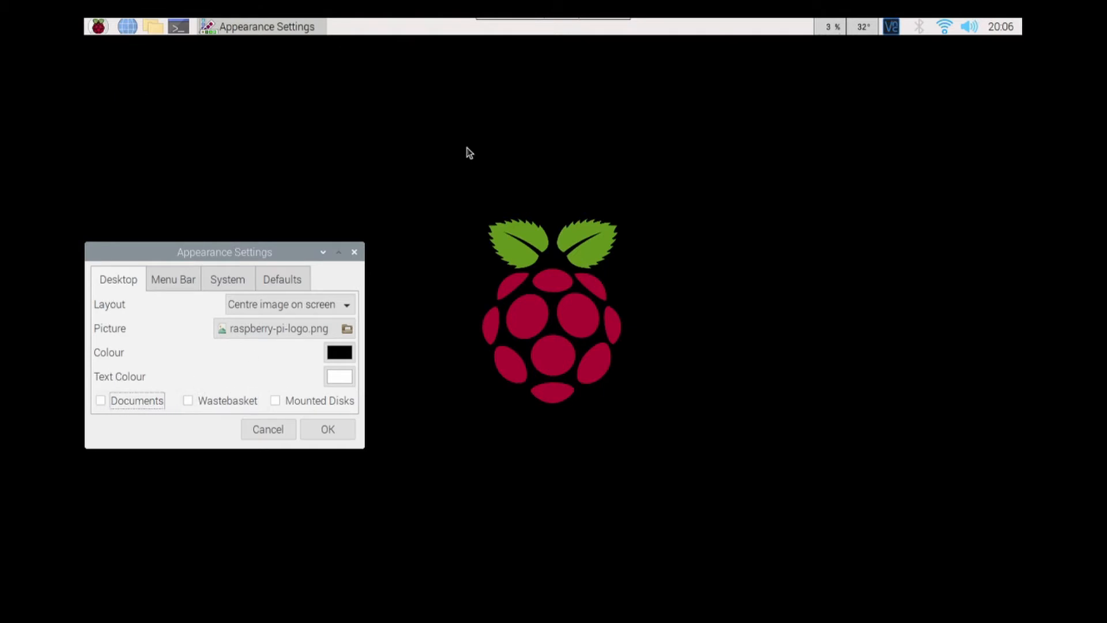
Show the Documents, Wastebasket and Mounted Disks icons on the desktop again.
click(164, 400)
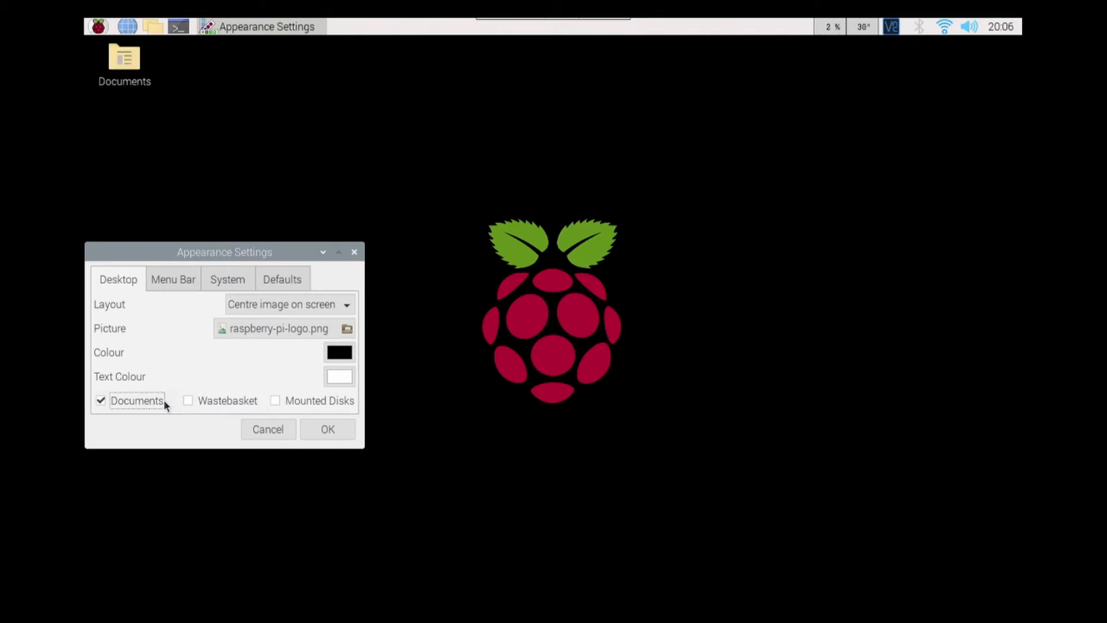
click(203, 400)
click(285, 396)
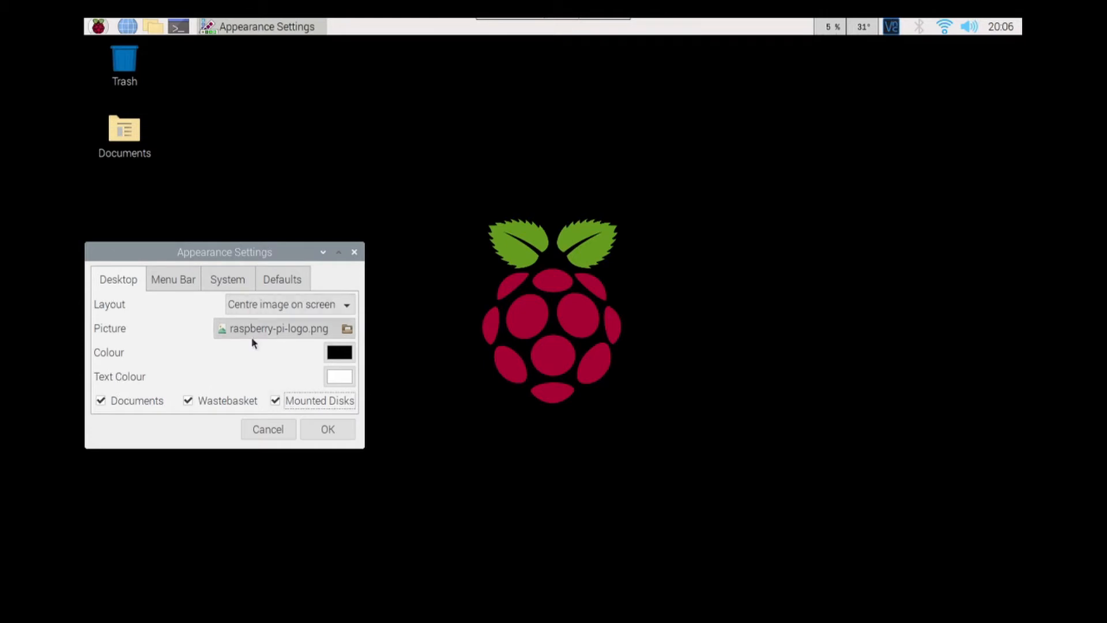
Try the menu bar at the Bottom position and return it to Top.
click(185, 276)
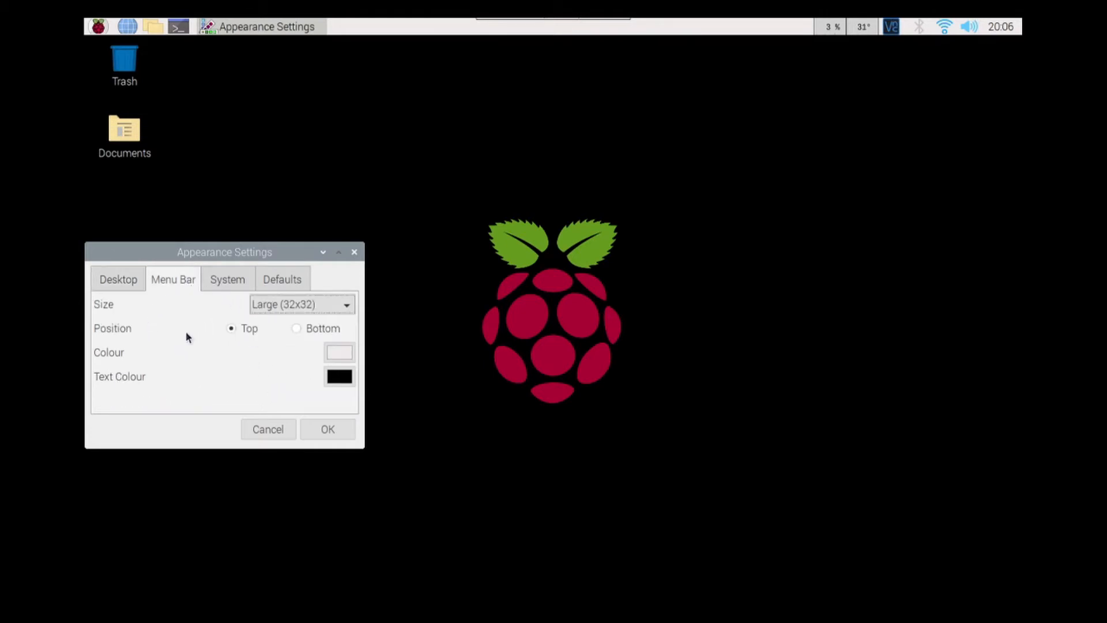
click(296, 329)
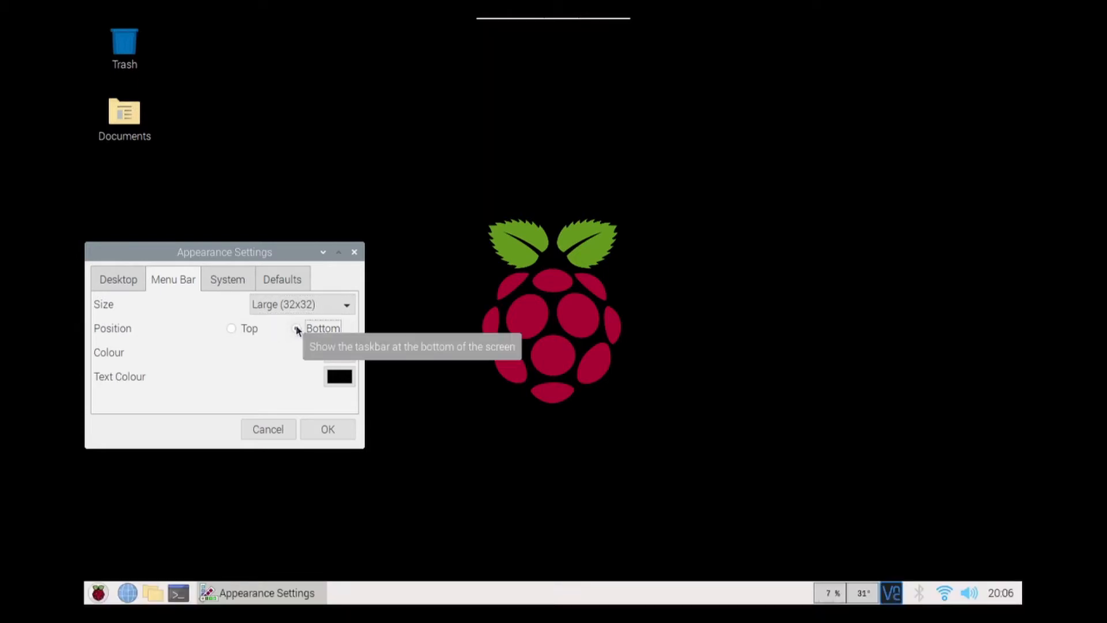
click(232, 328)
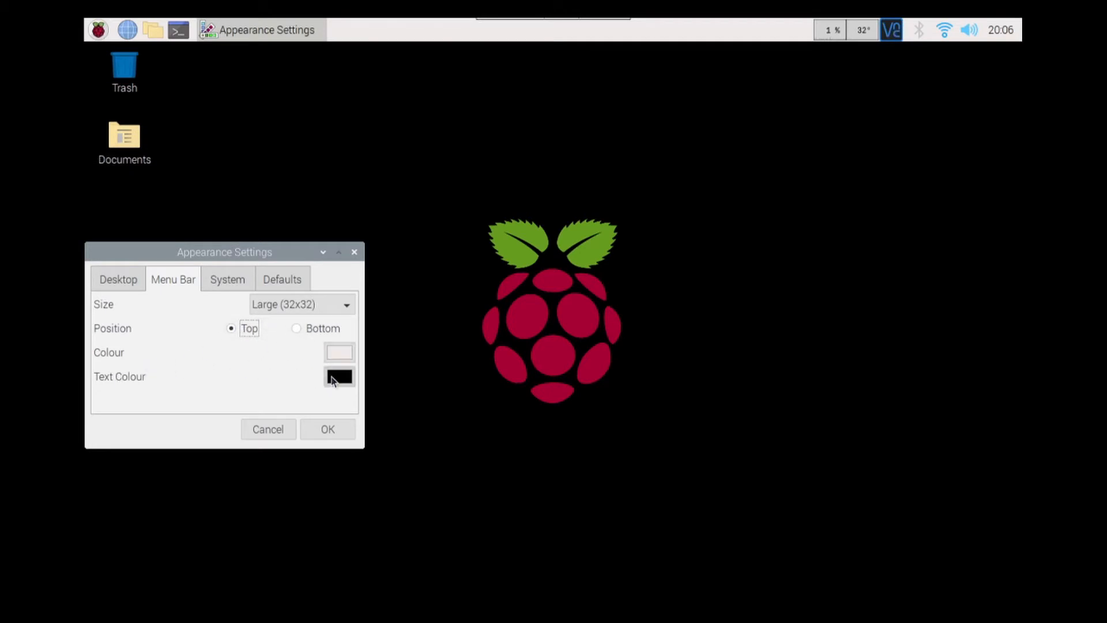
Review the System and Defaults appearance options, return to the Desktop options and accept the appearance settings.
click(248, 287)
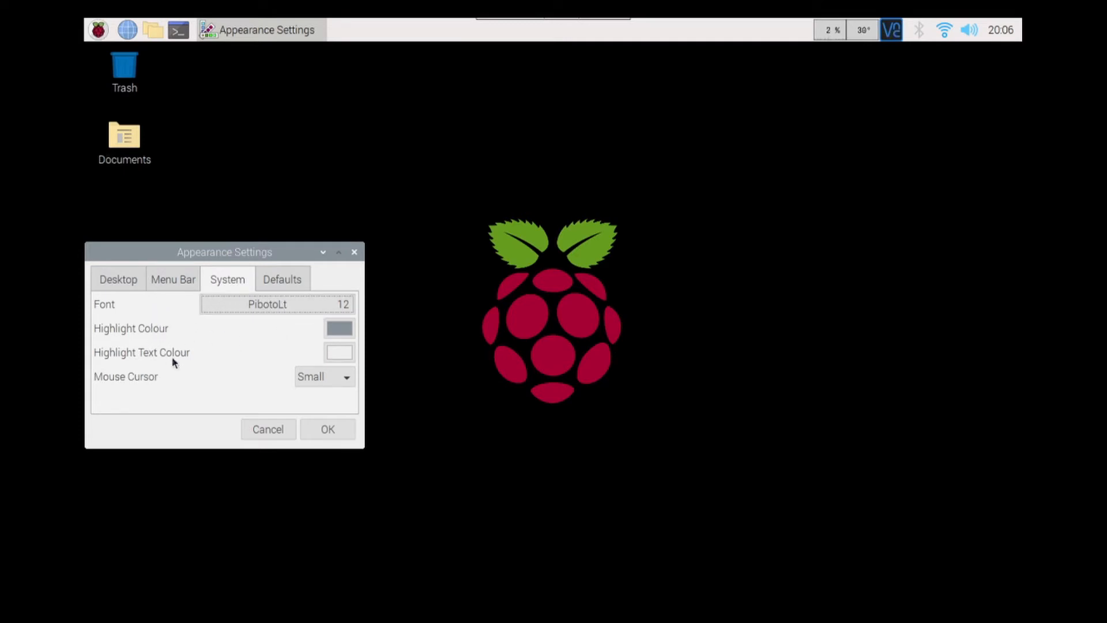
click(277, 279)
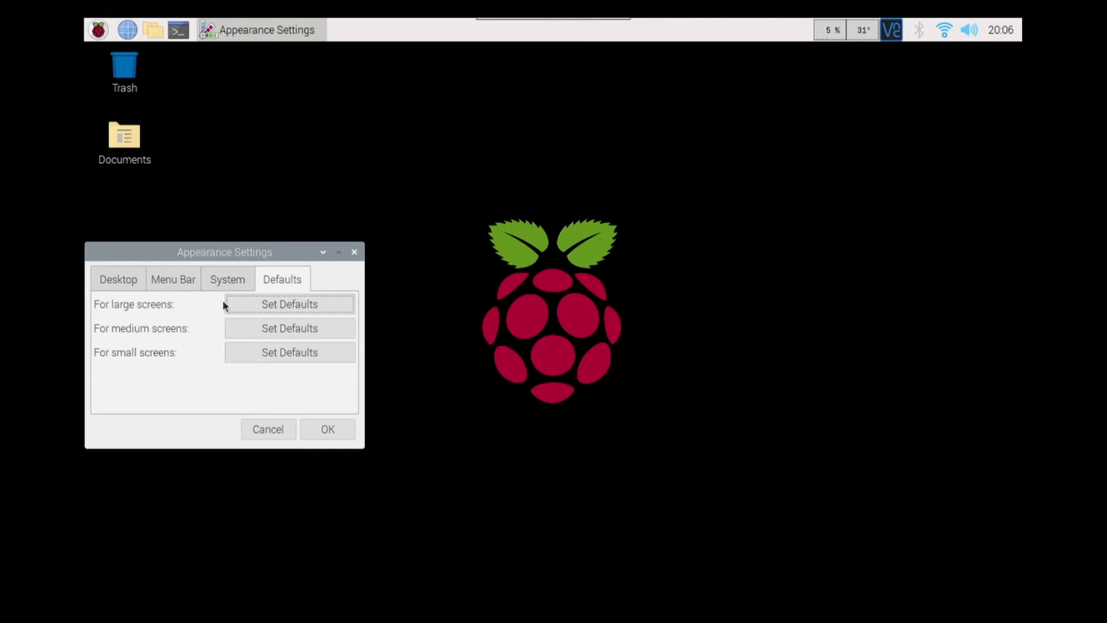
click(140, 283)
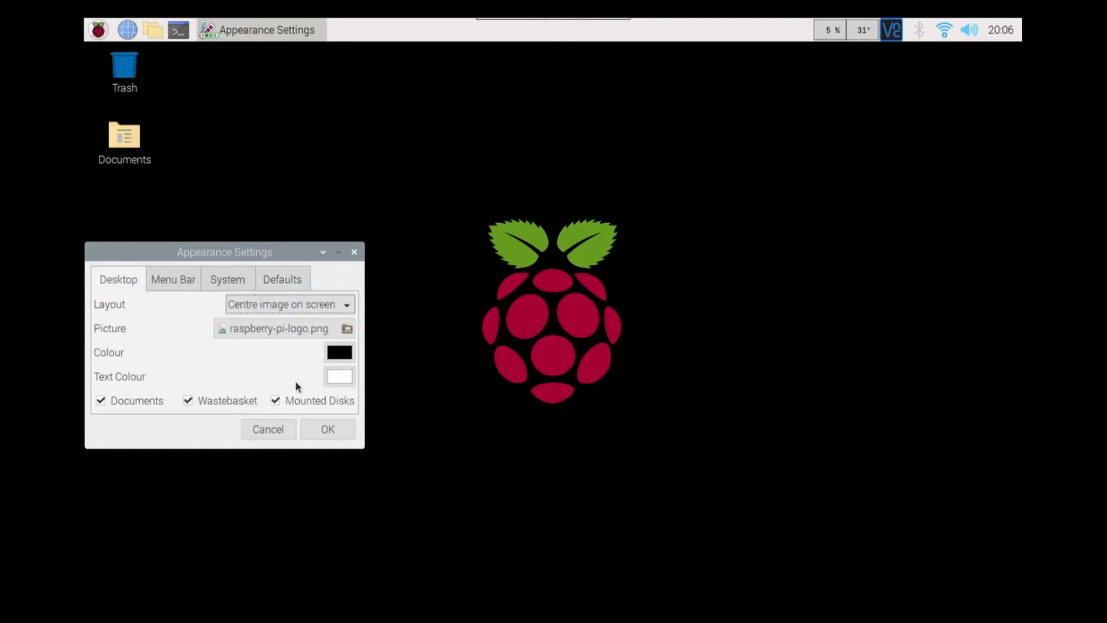
click(330, 429)
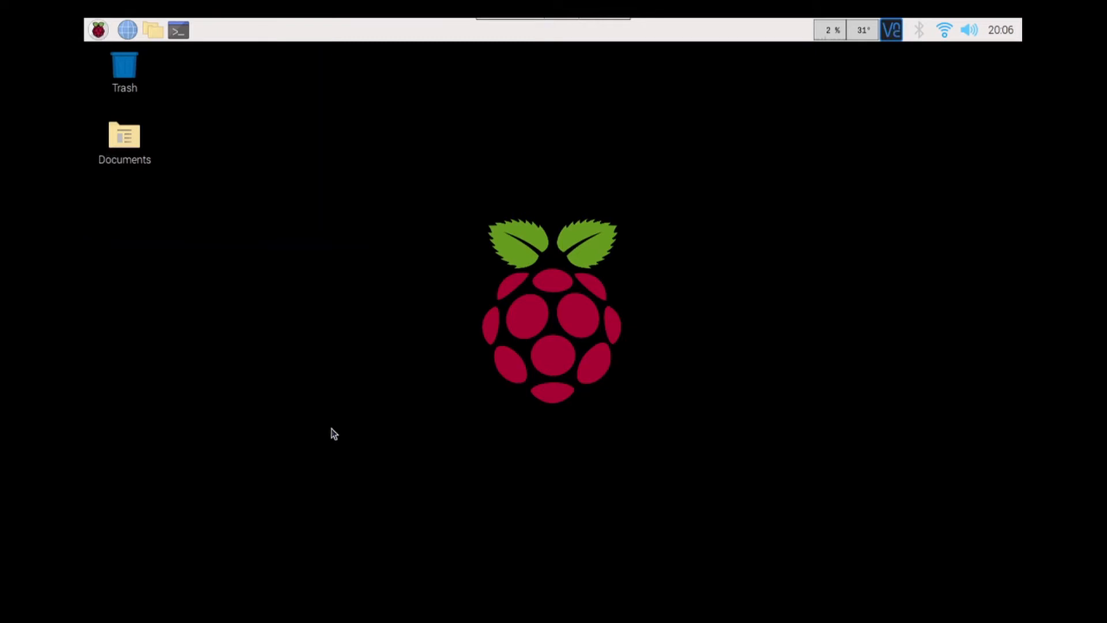
Open the Task Bar (Window List) settings and try the Icons only option, leaving it off and Show tooltips on.
right_click(498, 38)
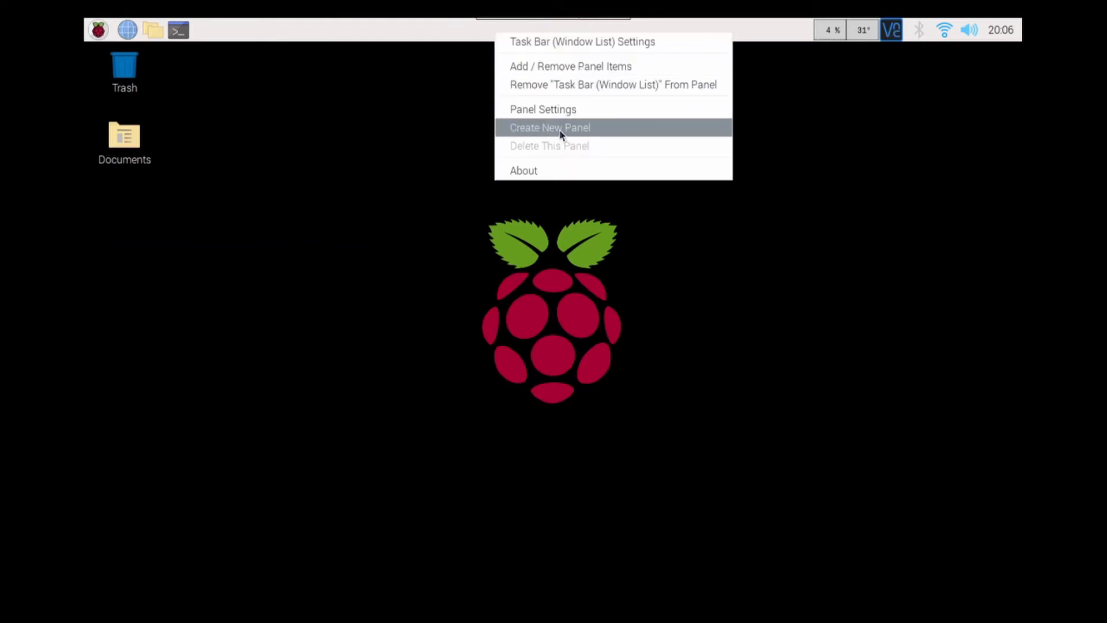
click(581, 44)
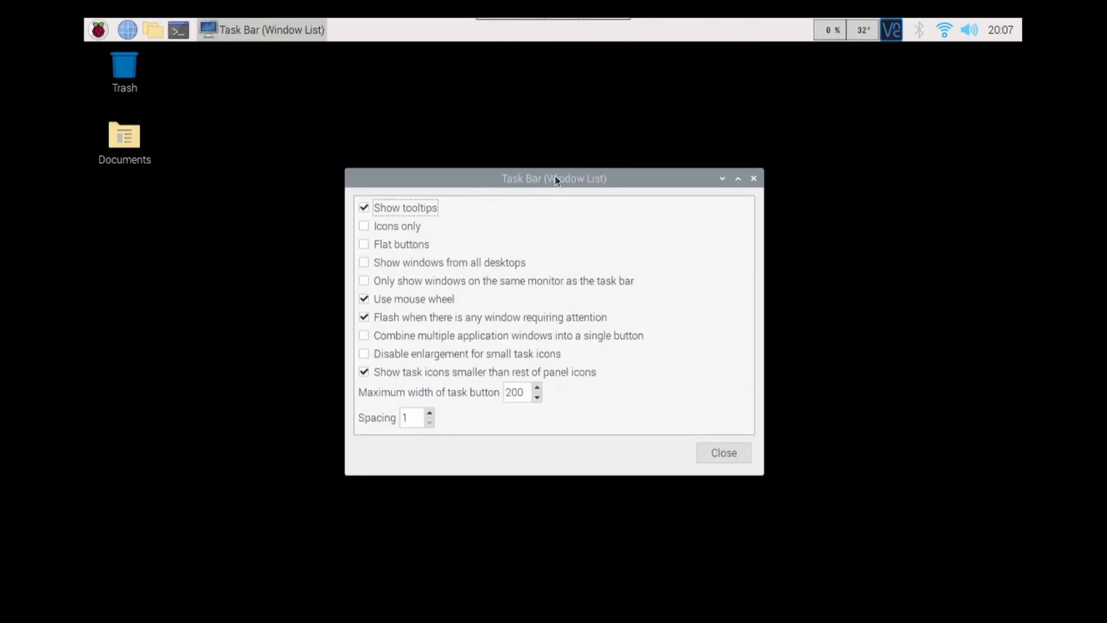
click(365, 226)
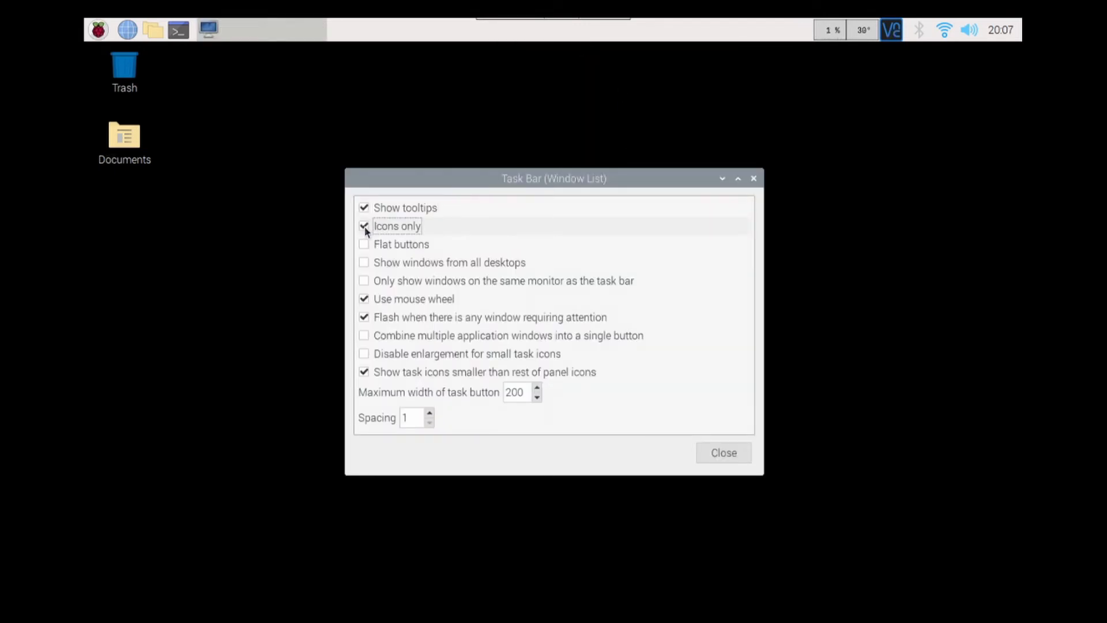
click(365, 226)
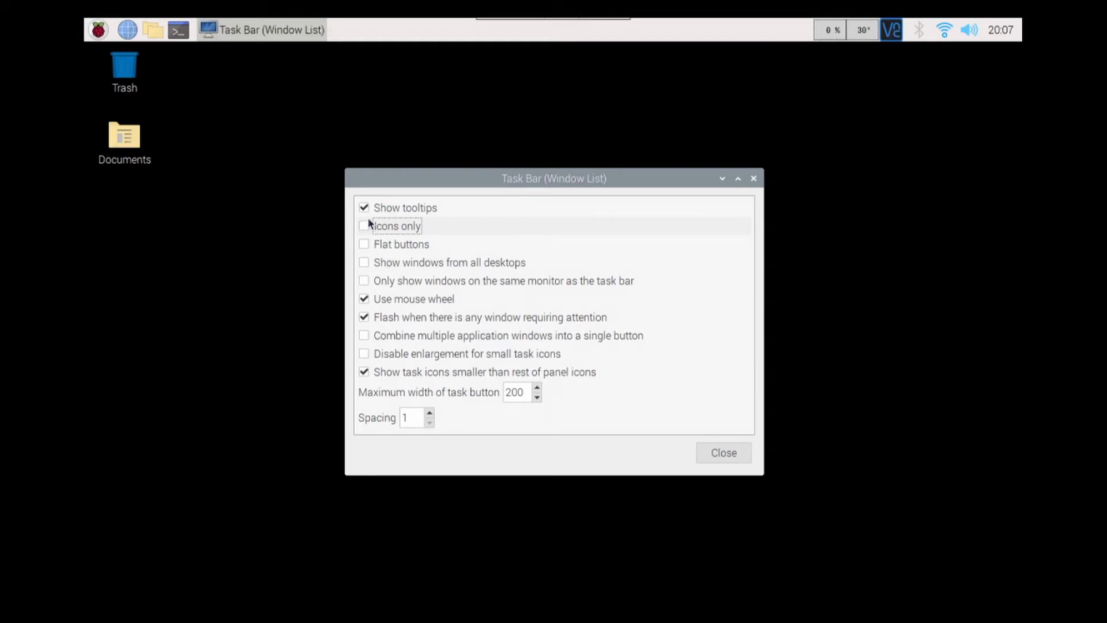
click(365, 207)
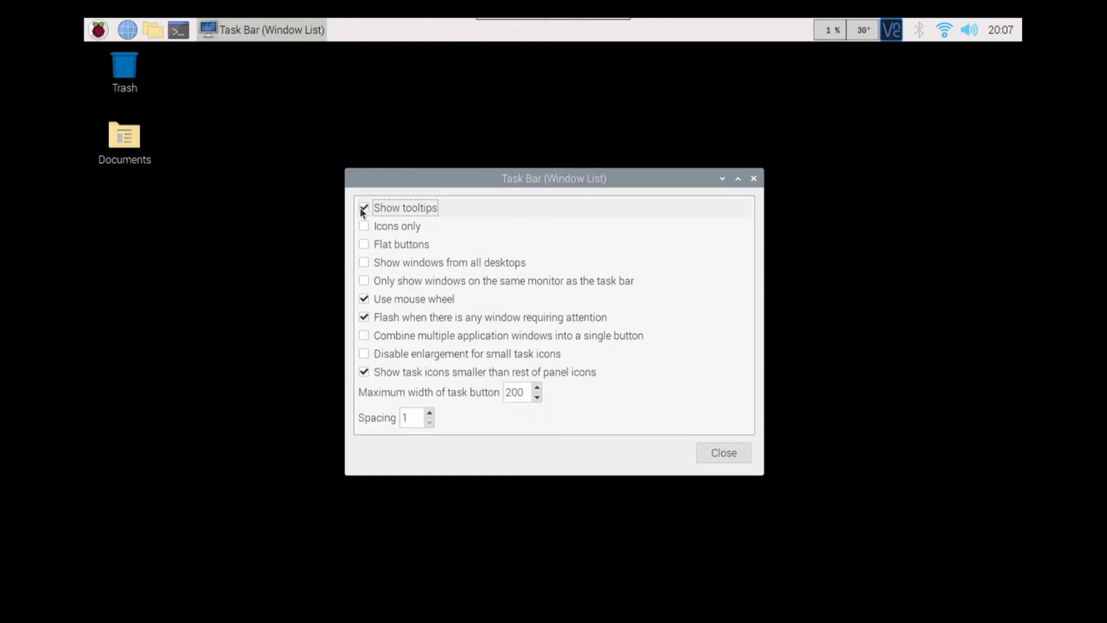
Close the Task Bar (Window List) settings and open the panel's own settings.
click(700, 453)
right_click(333, 27)
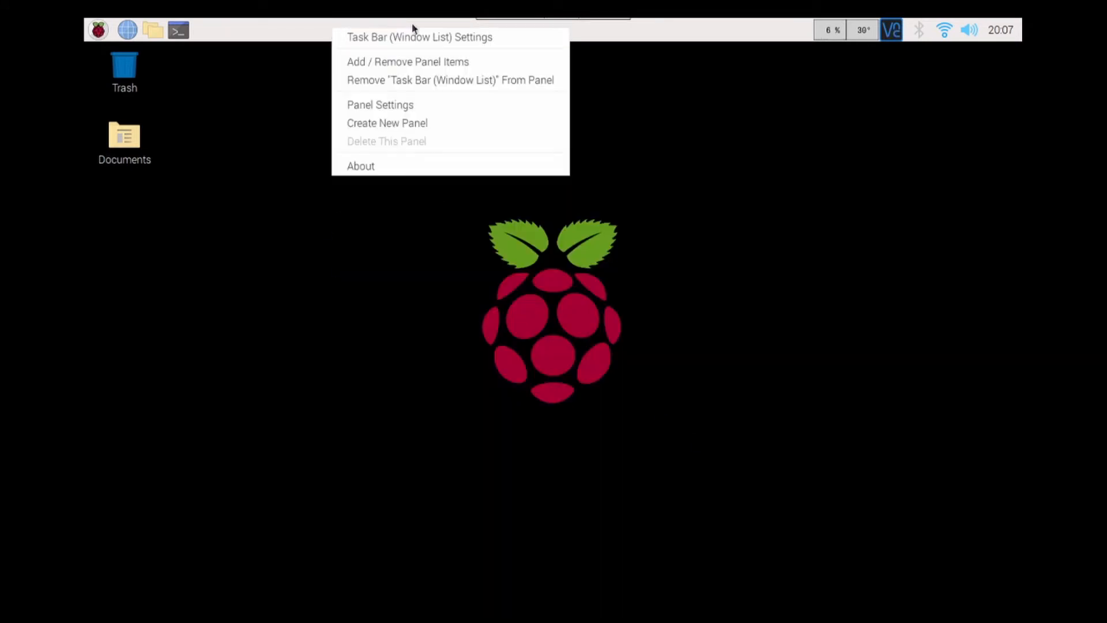
click(420, 106)
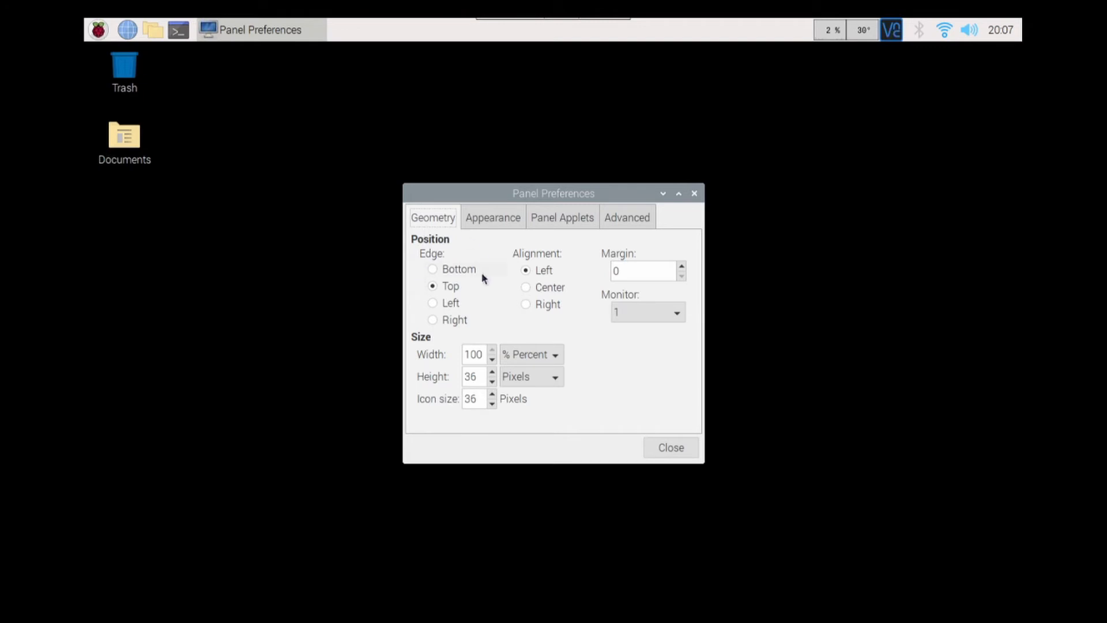
Try the panel at the Left, Right and Bottom edges and return it to the Top edge.
click(435, 303)
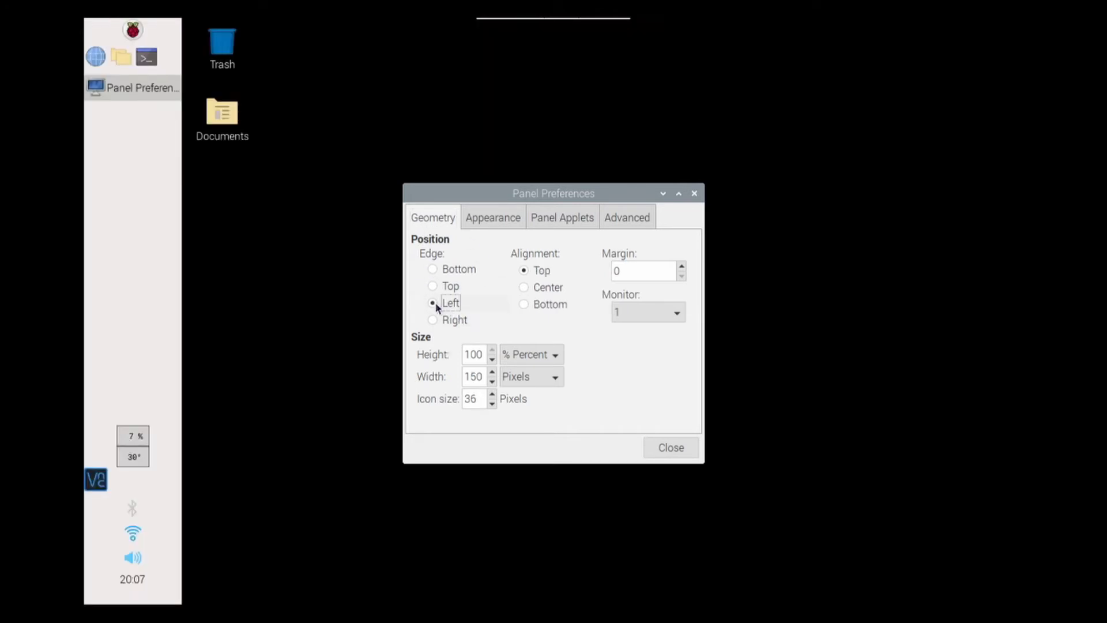
click(437, 320)
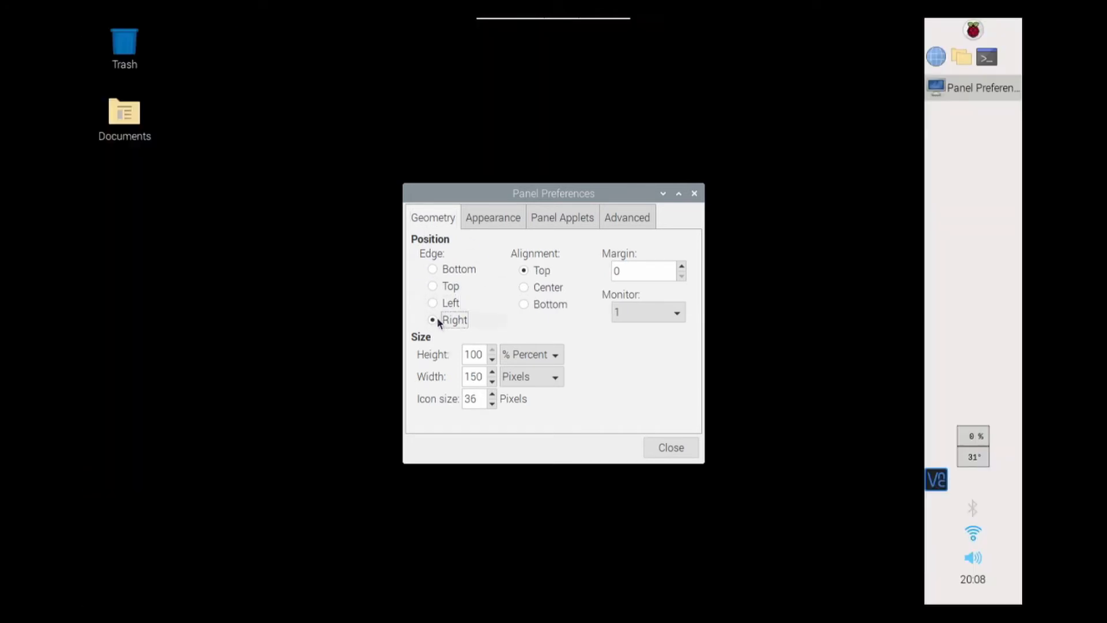
click(432, 269)
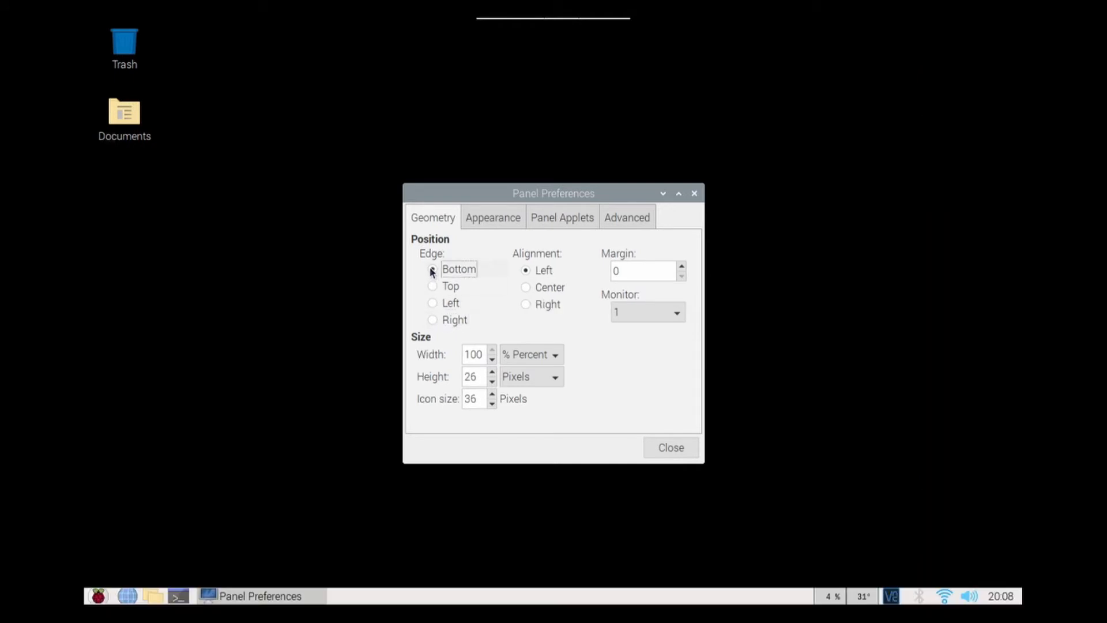
click(438, 286)
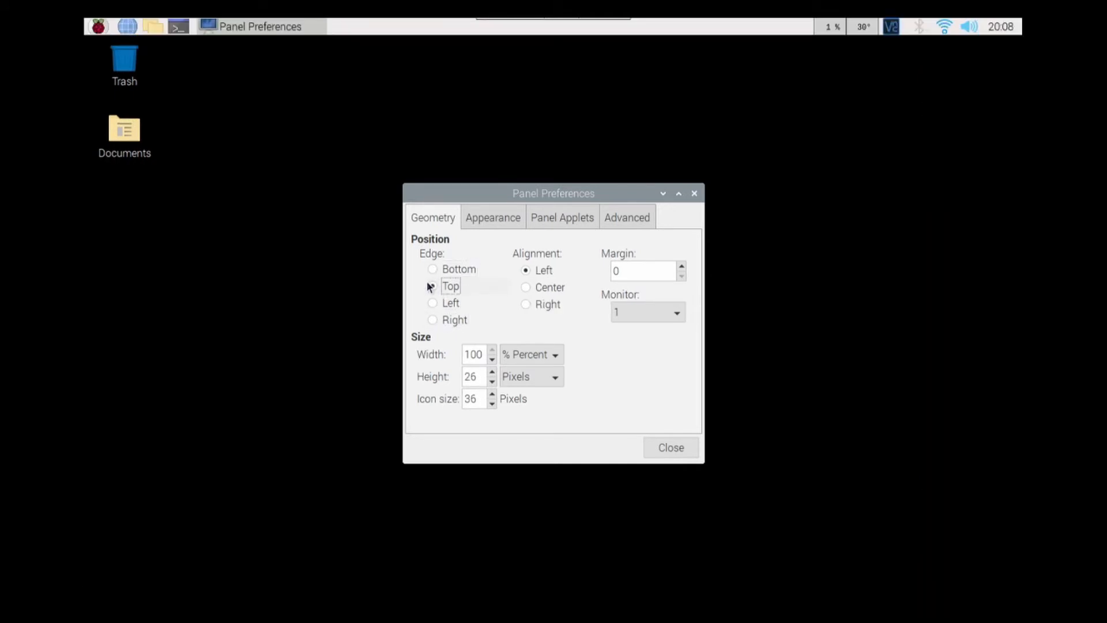
Try the panel's Center alignment and return it to Left, keeping monitor 1 selected.
click(526, 288)
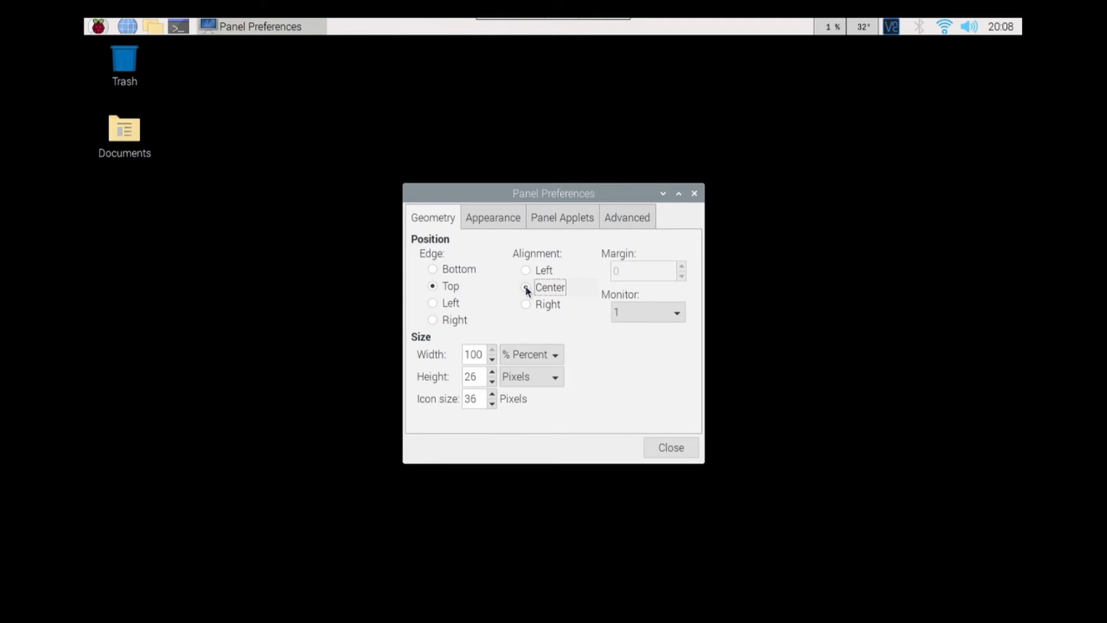
click(526, 271)
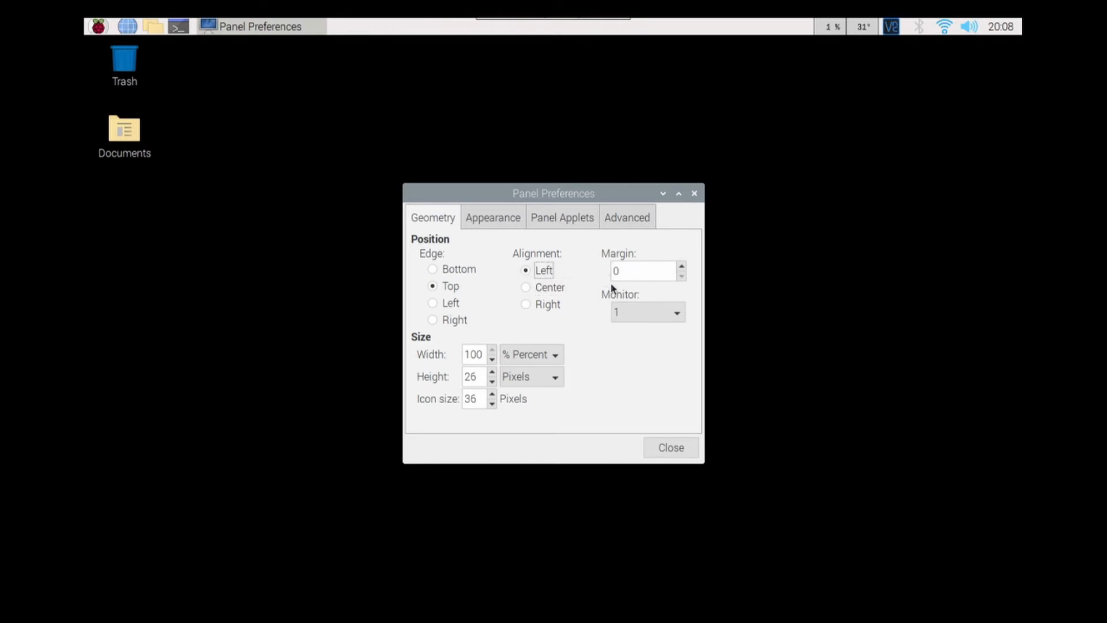
click(632, 305)
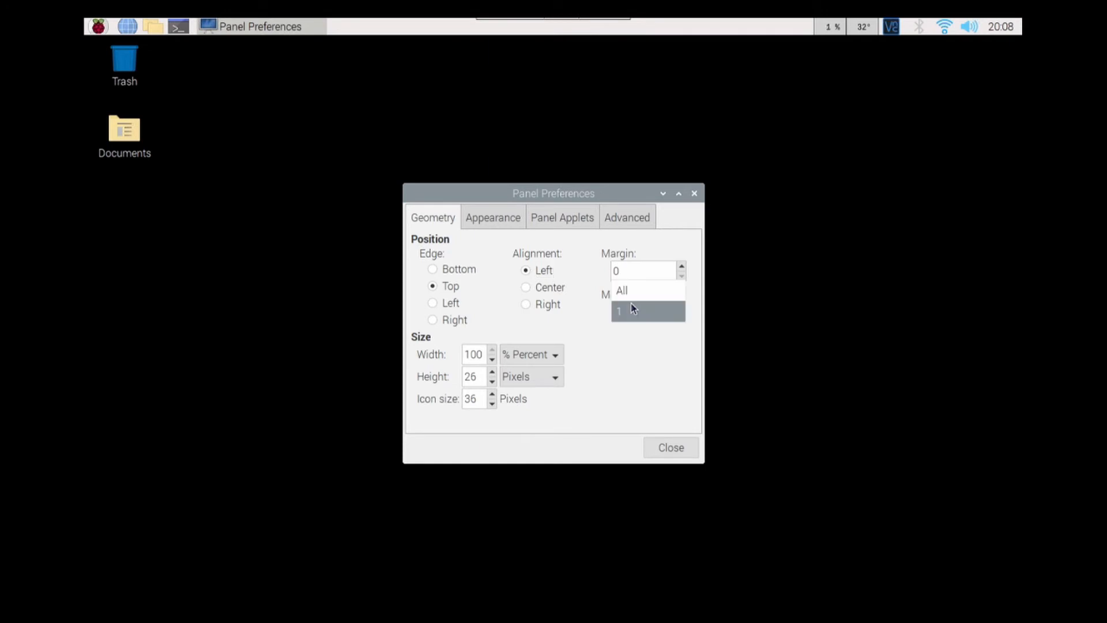
click(631, 312)
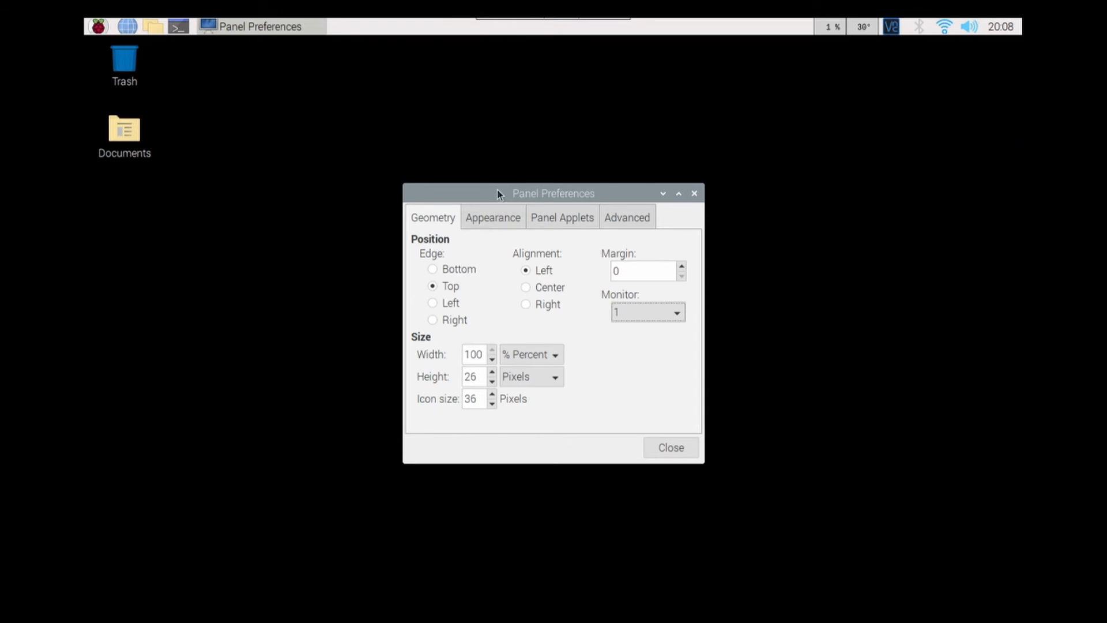
Move the Panel Preferences window aside and set the panel height to 38 pixels.
drag(481, 196, 237, 217)
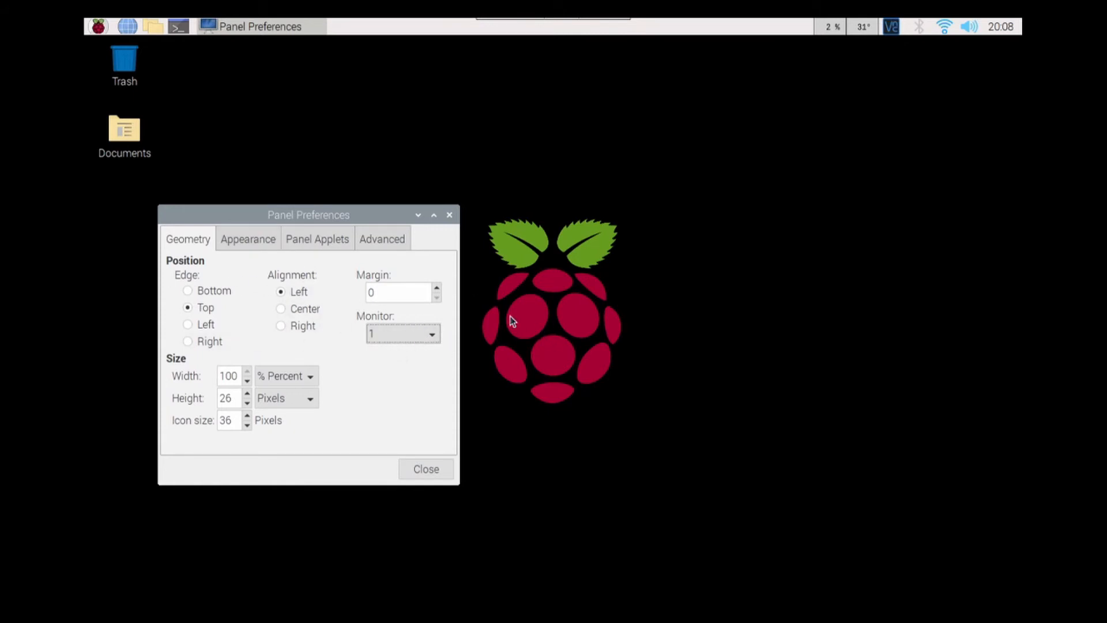
click(247, 394)
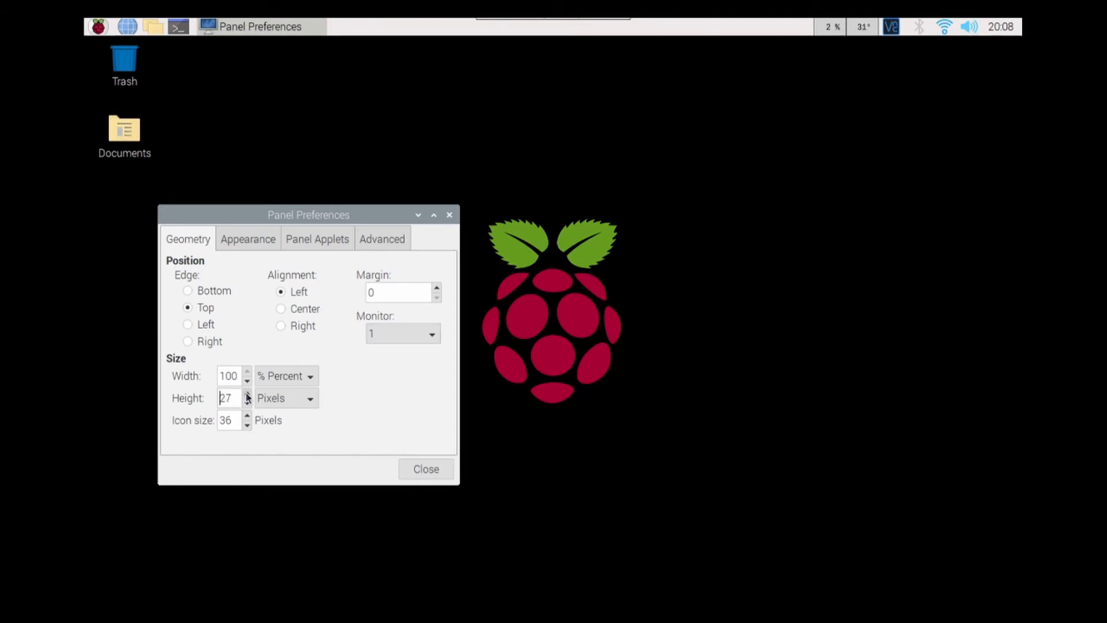
click(246, 394)
click(247, 393)
click(246, 394)
click(247, 394)
click(248, 394)
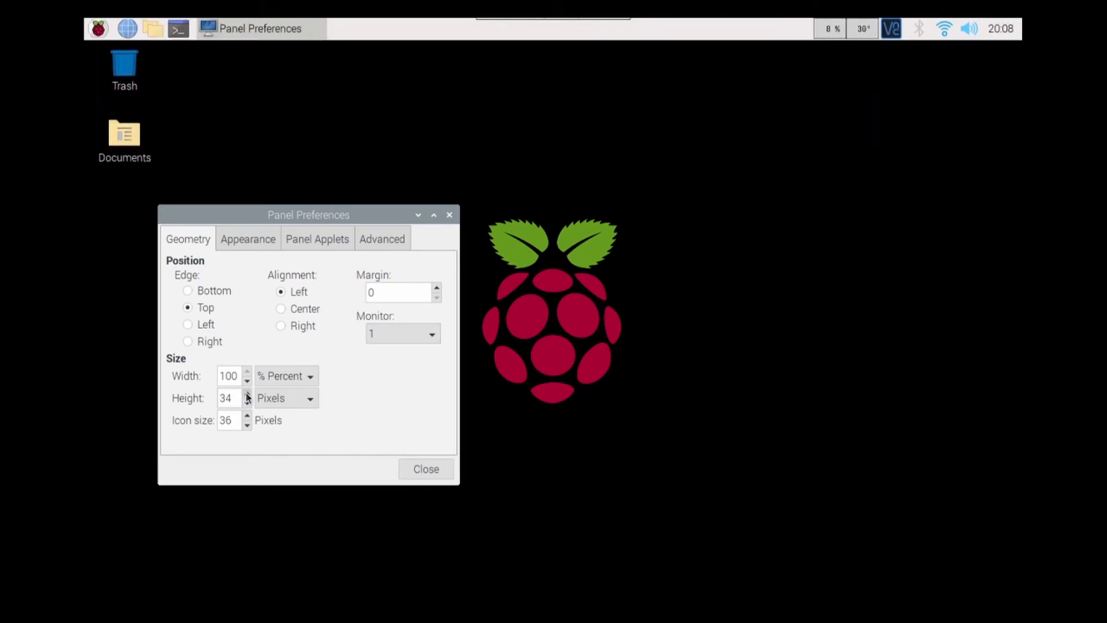
click(248, 394)
click(247, 395)
click(247, 394)
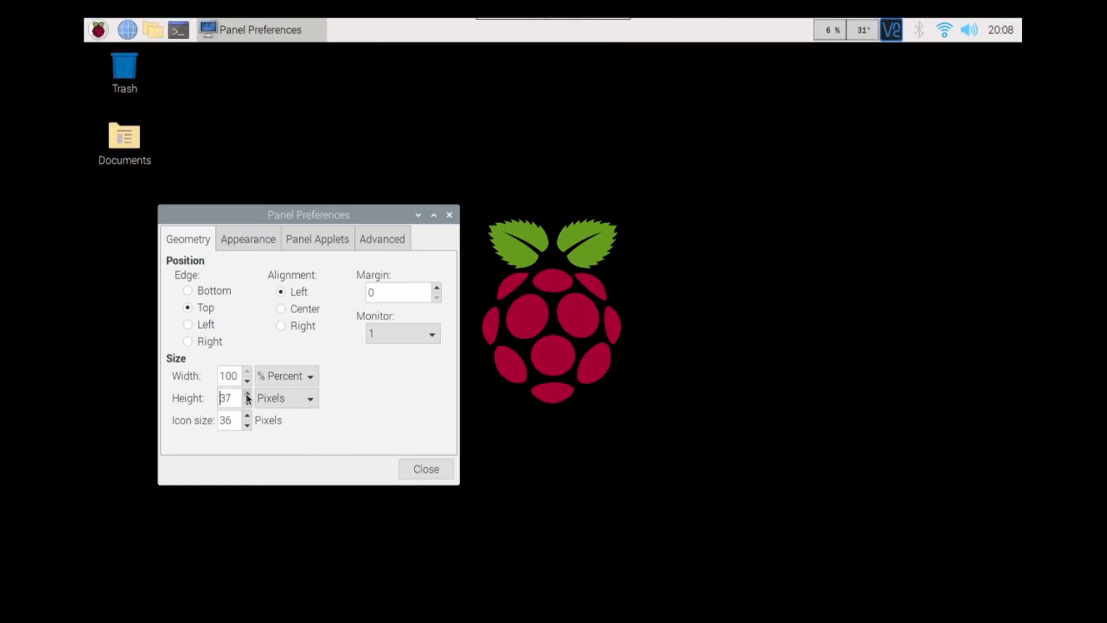
click(248, 394)
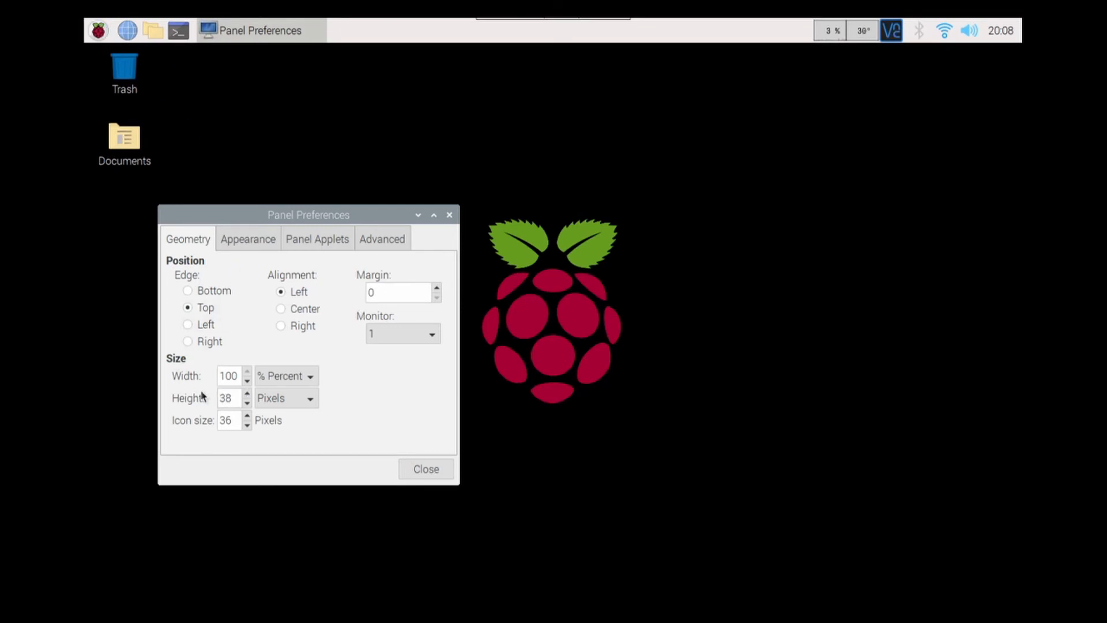
Review the panel's Appearance options and the full list of currently loaded panel applets.
click(259, 240)
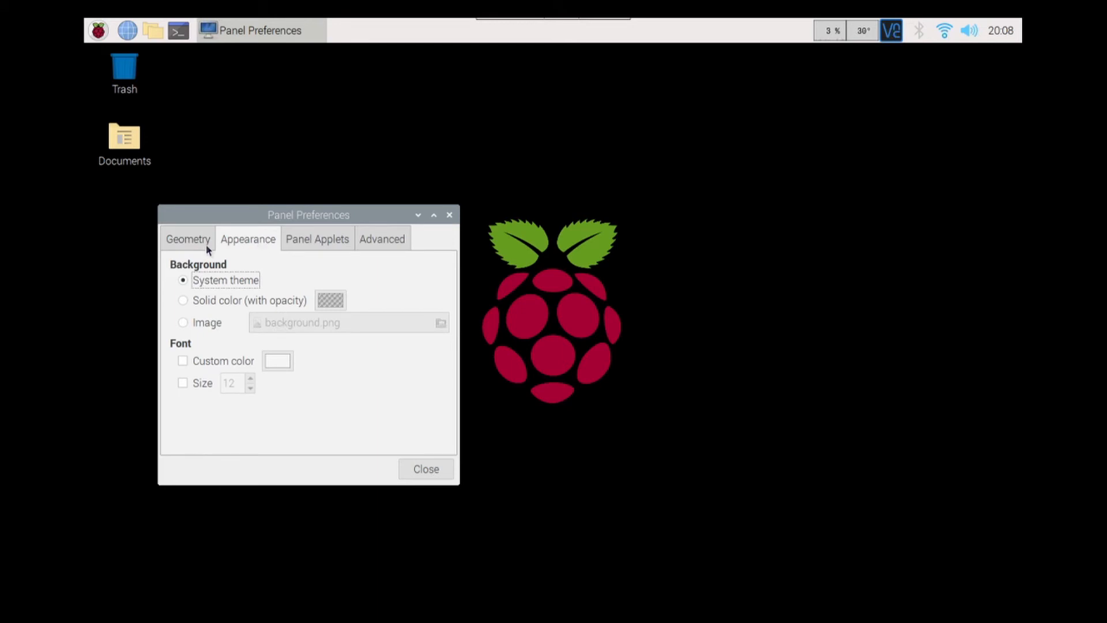
click(193, 245)
click(260, 240)
click(326, 242)
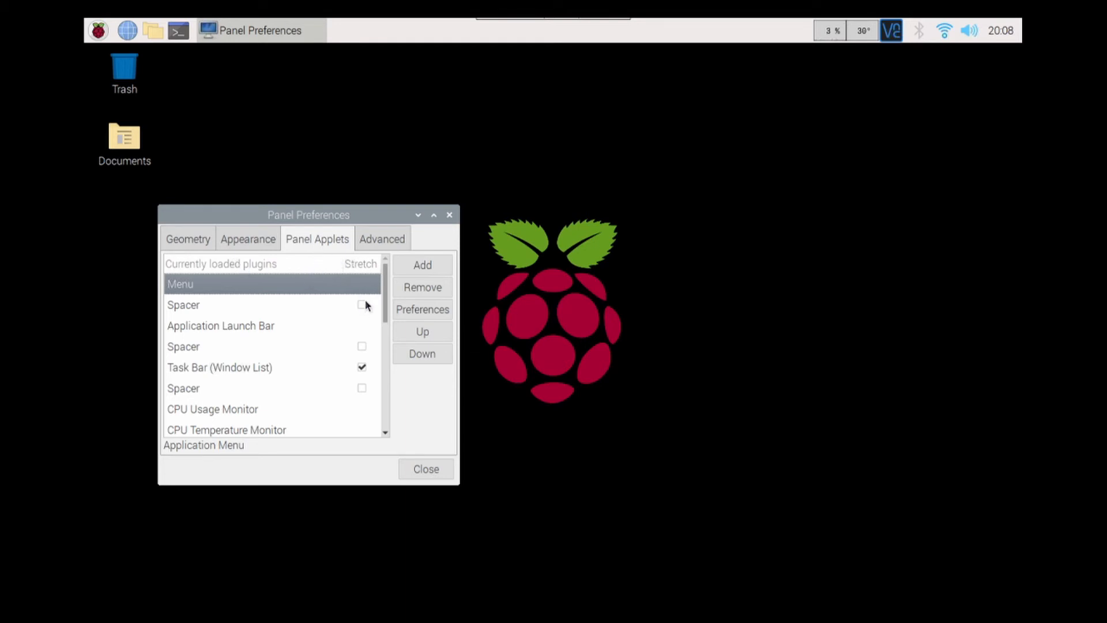
drag(385, 300, 376, 430)
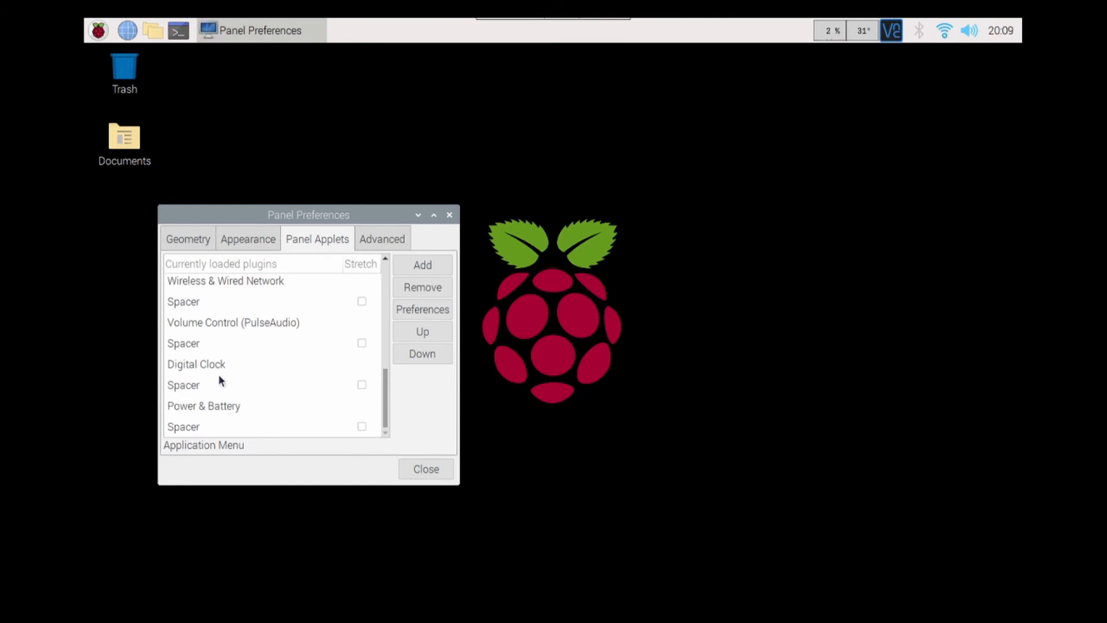
Remove the Bluetooth applet from the panel's loaded plugins.
scroll(226, 352, up, 2)
click(200, 294)
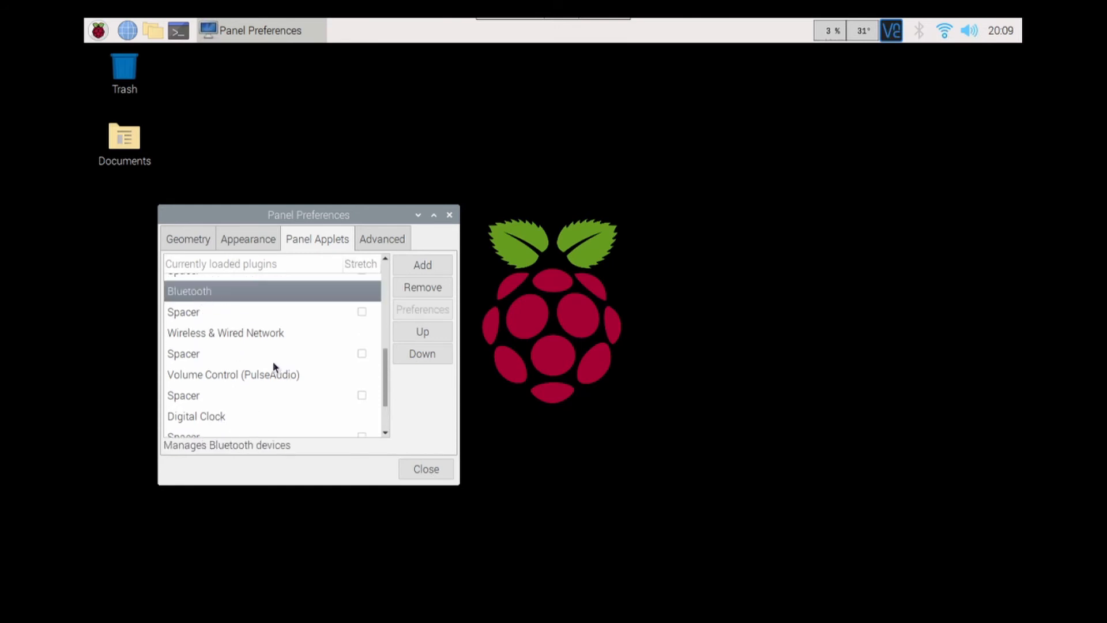
scroll(275, 367, up, 2)
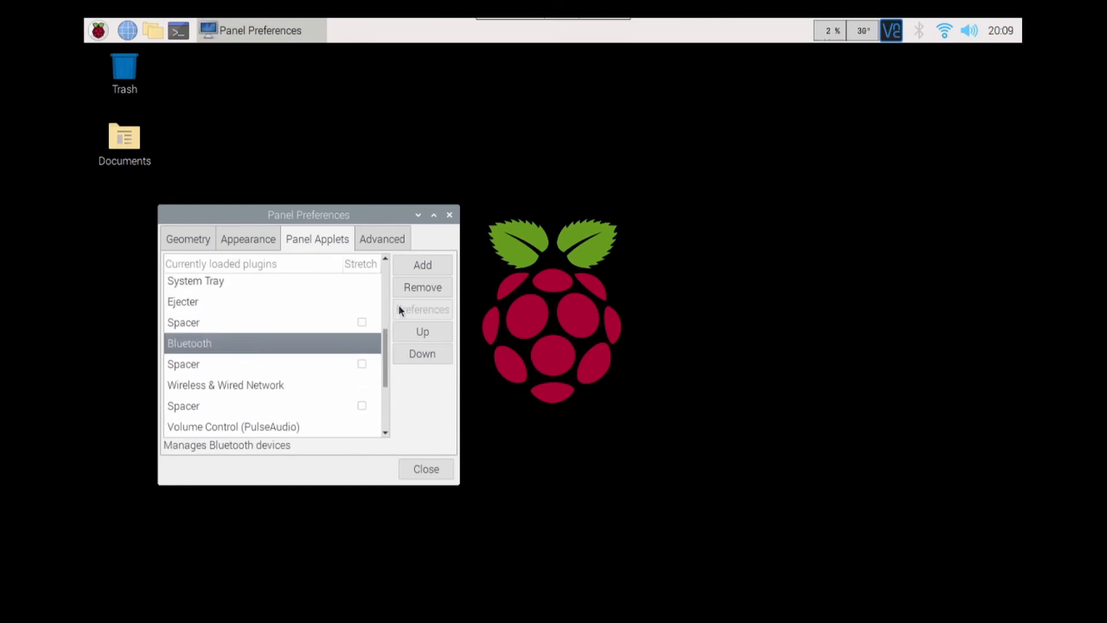
click(417, 292)
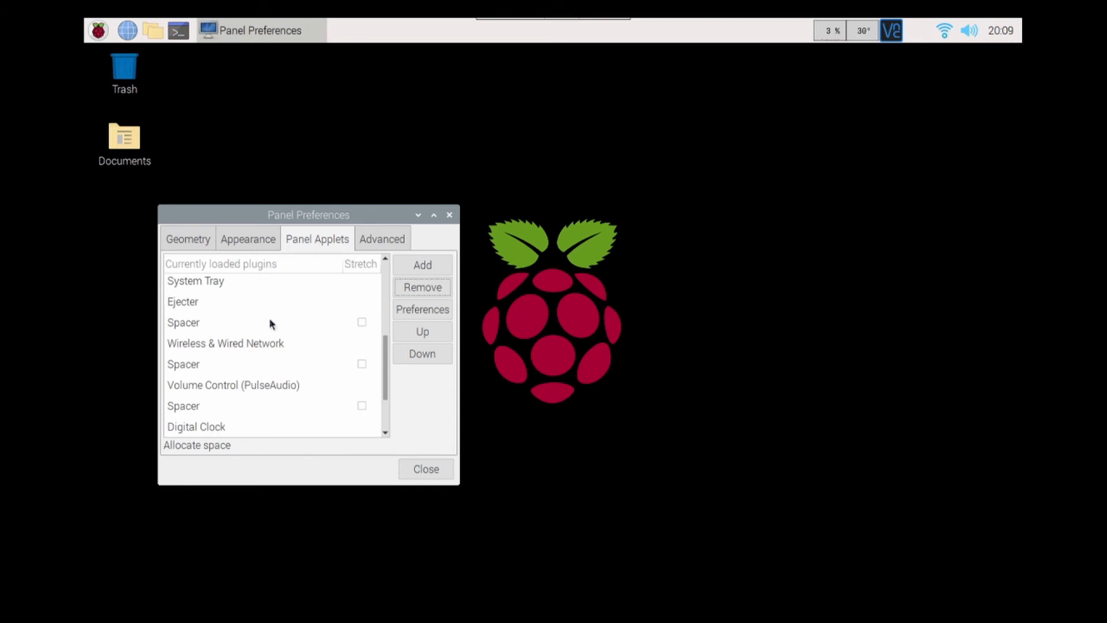
Add the Bluetooth plugin back to the panel from the available plugins.
scroll(311, 346, down, 2)
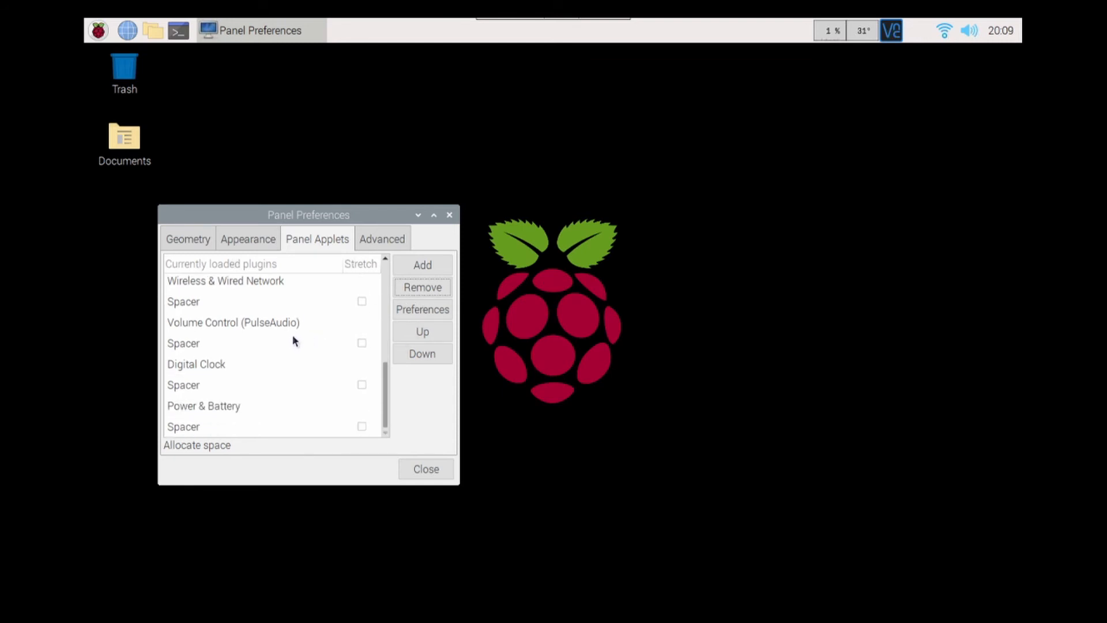
click(422, 271)
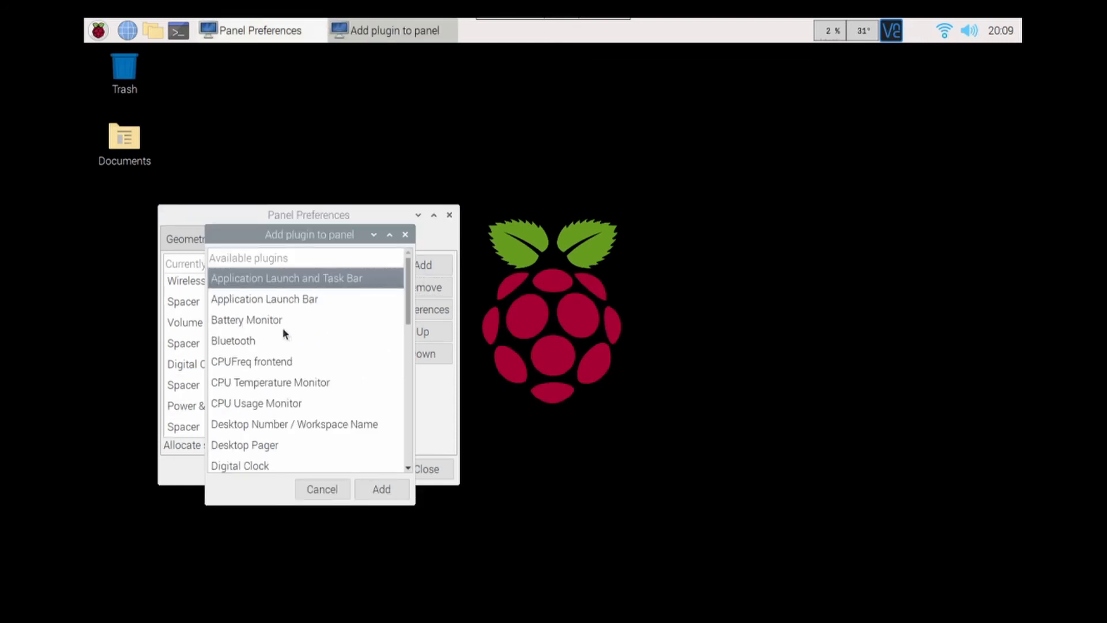
click(255, 342)
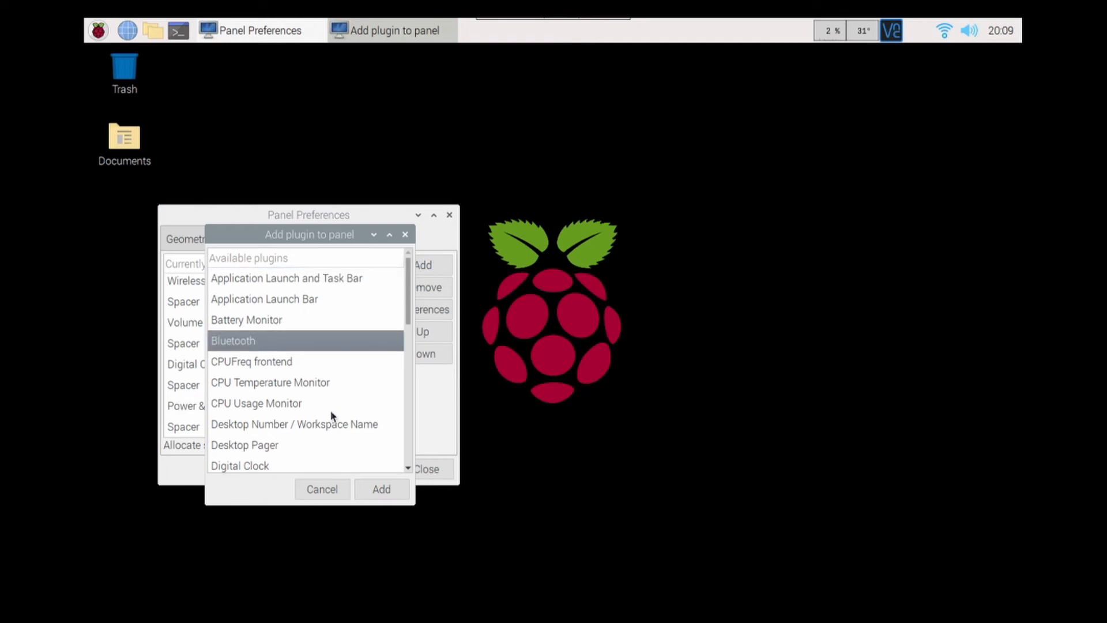
click(381, 489)
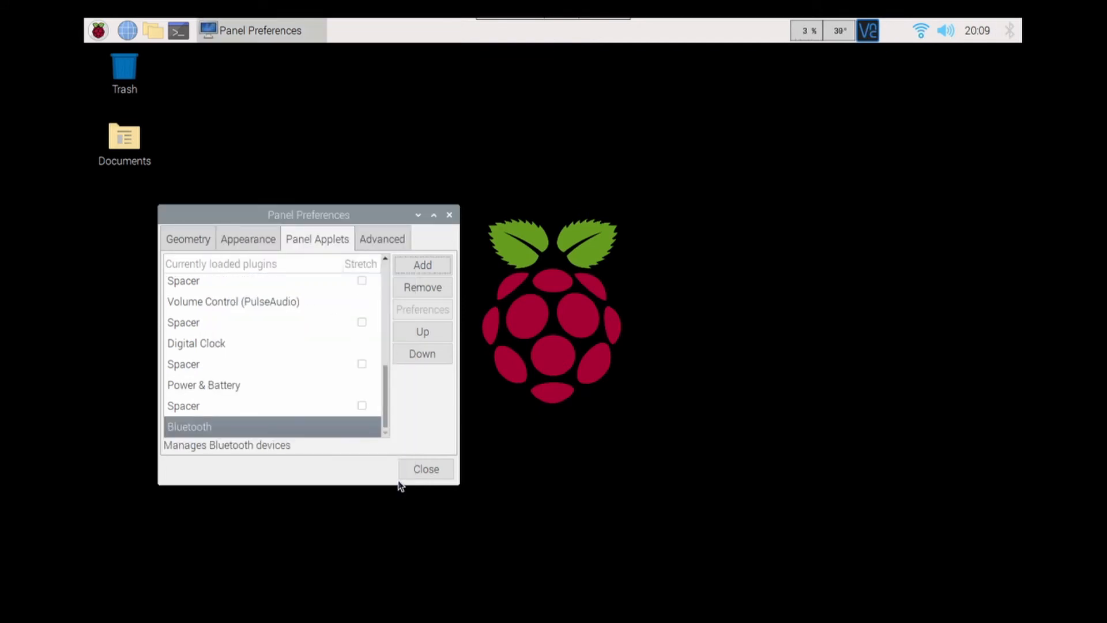
Reorder the Bluetooth applet so it sits directly above Wireless & Wired Network in the plugin list.
click(427, 336)
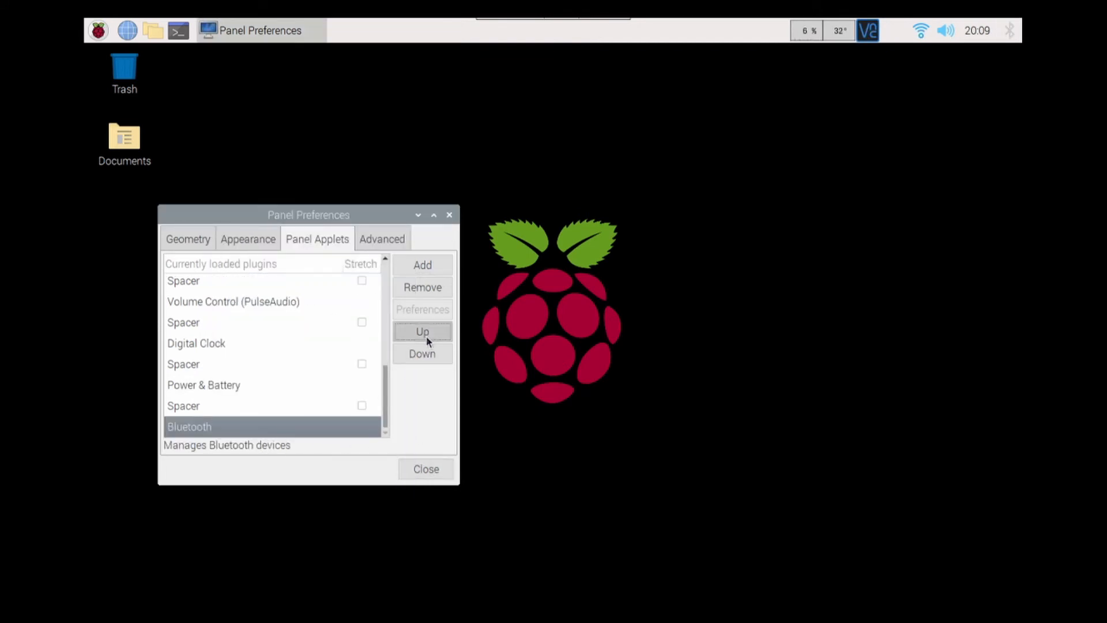
click(427, 335)
click(427, 336)
click(427, 335)
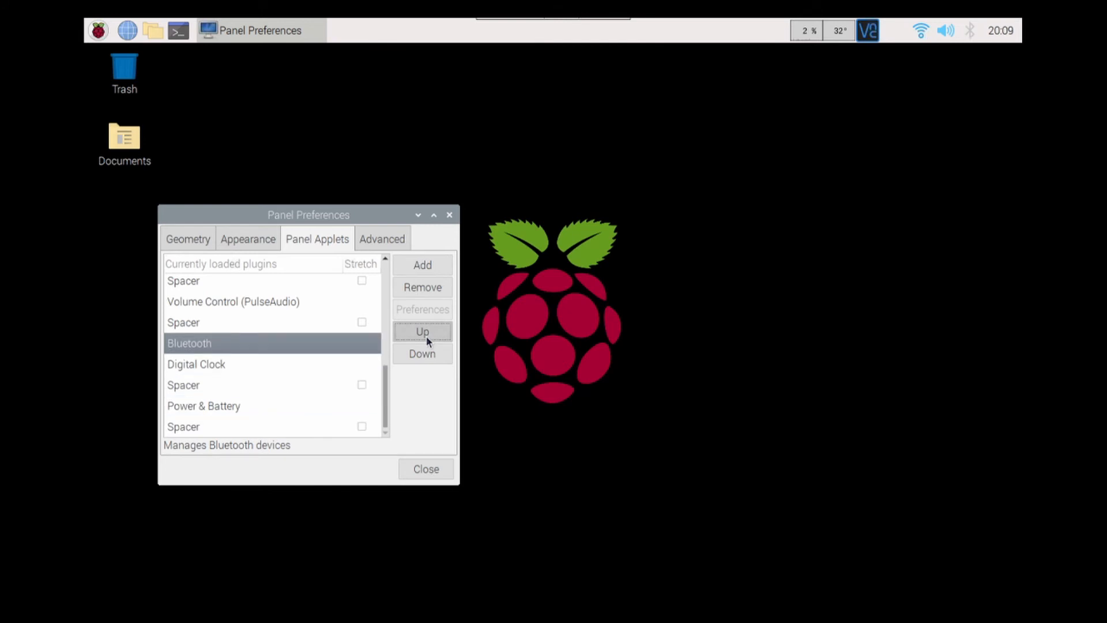
click(426, 336)
click(426, 336)
click(427, 335)
click(427, 336)
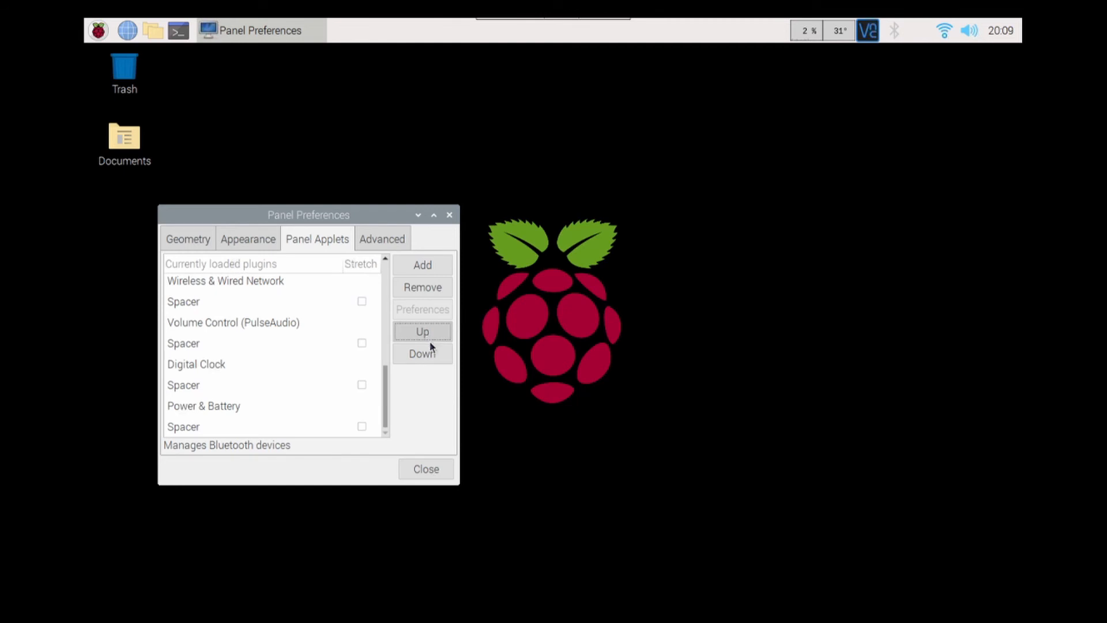
click(432, 352)
Try switching off Hide icon when no devices in the Ejecter preferences, turn it back on and accept.
scroll(314, 318, up, 3)
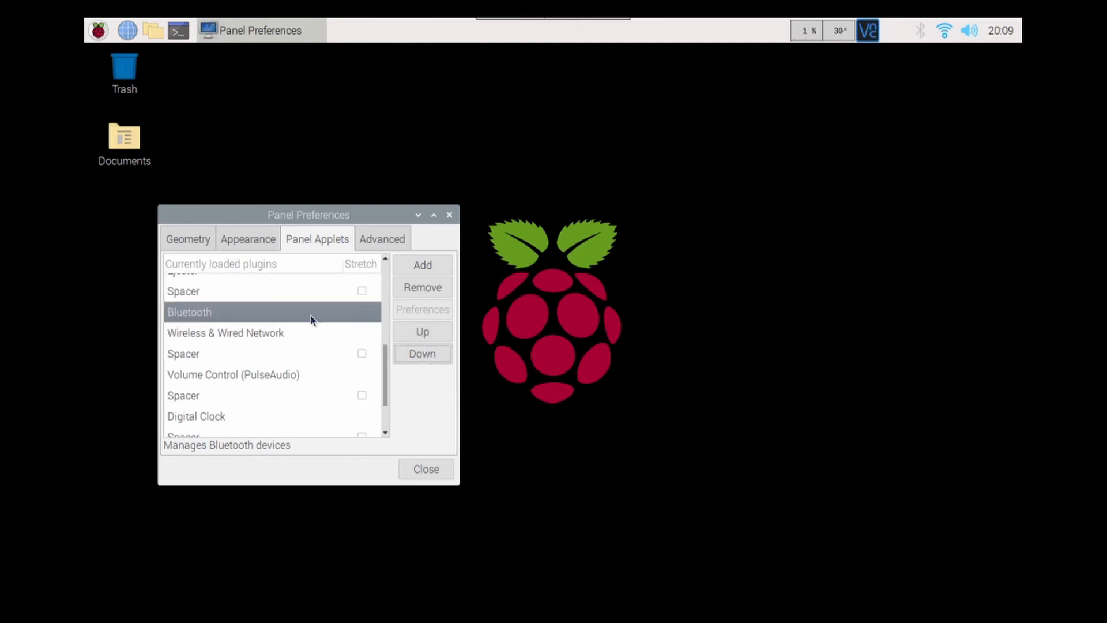
click(241, 299)
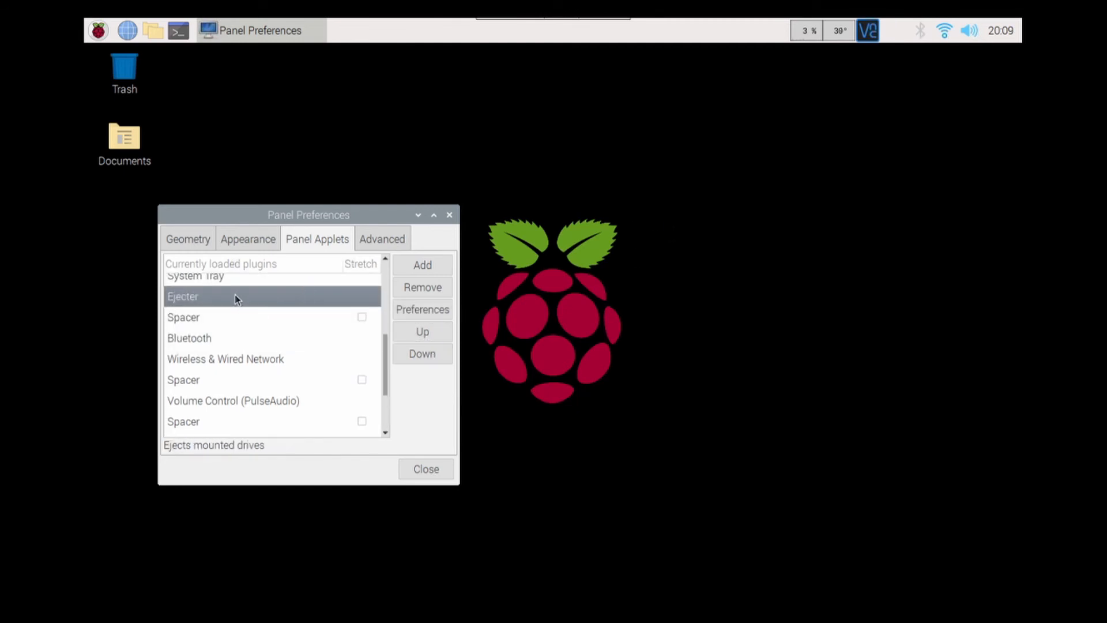
click(436, 310)
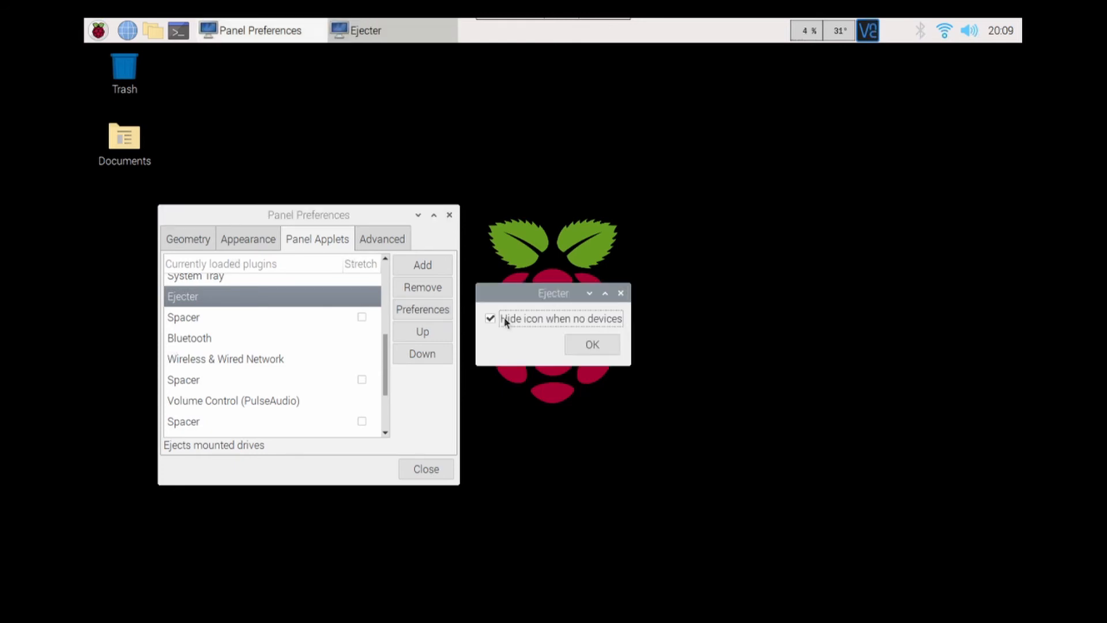
click(490, 318)
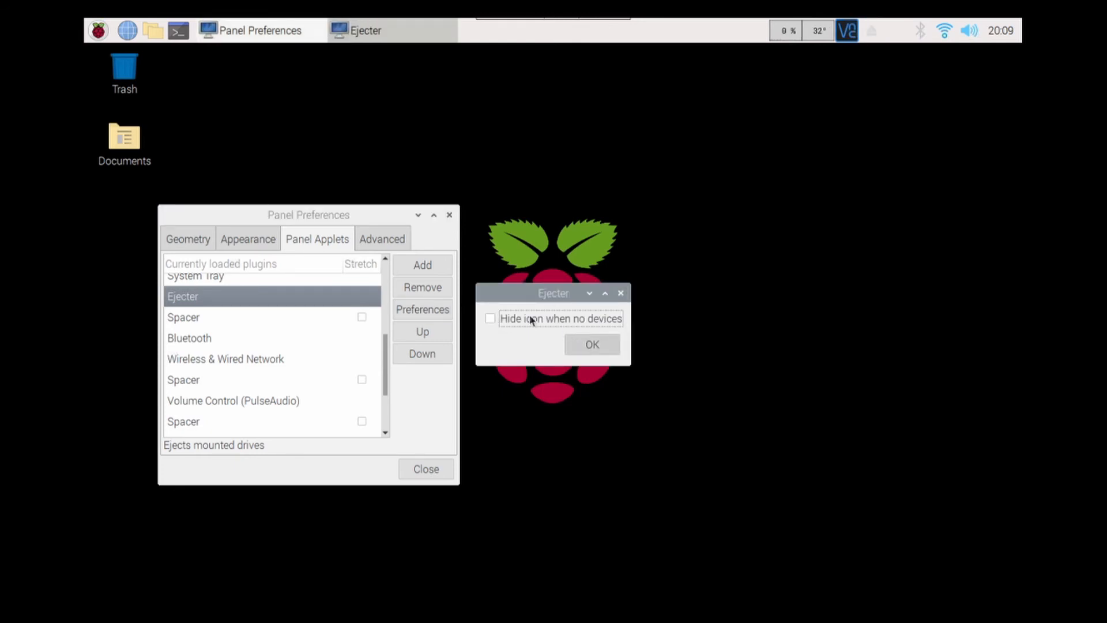
click(490, 320)
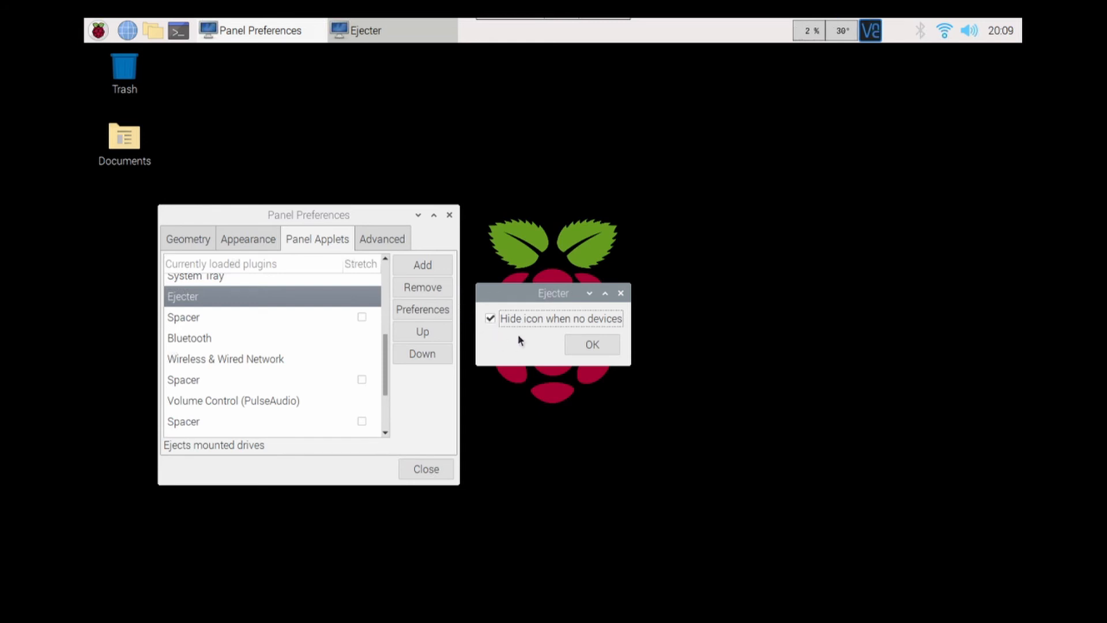
click(589, 346)
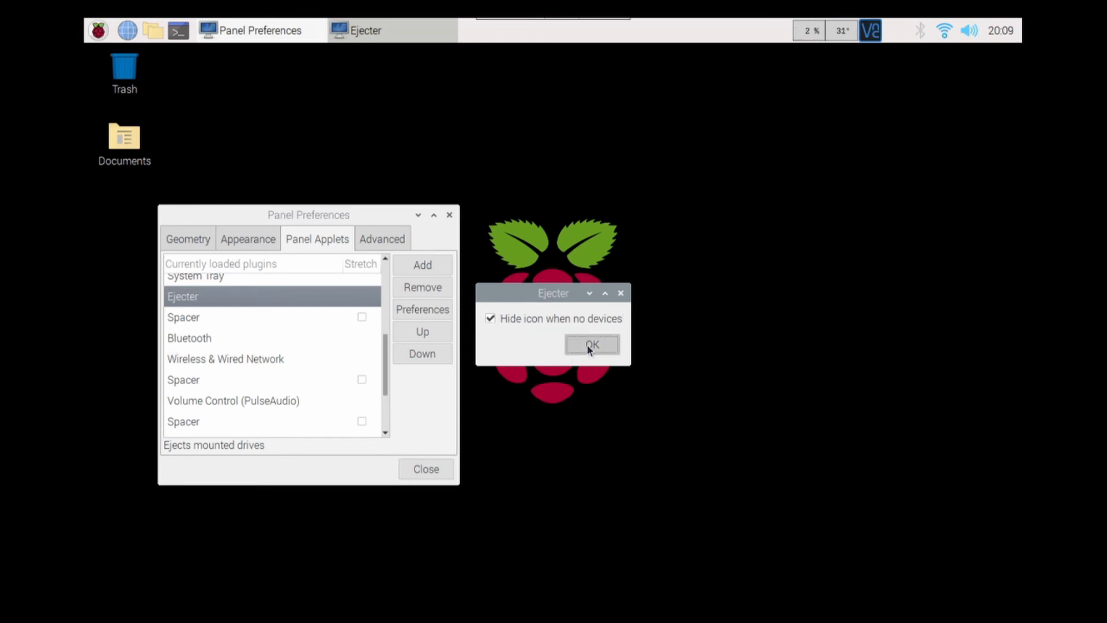
Move the Spacer between Ejecter and Bluetooth up to directly above CPU Usage Monitor, and remove it from the loaded plugins.
click(351, 323)
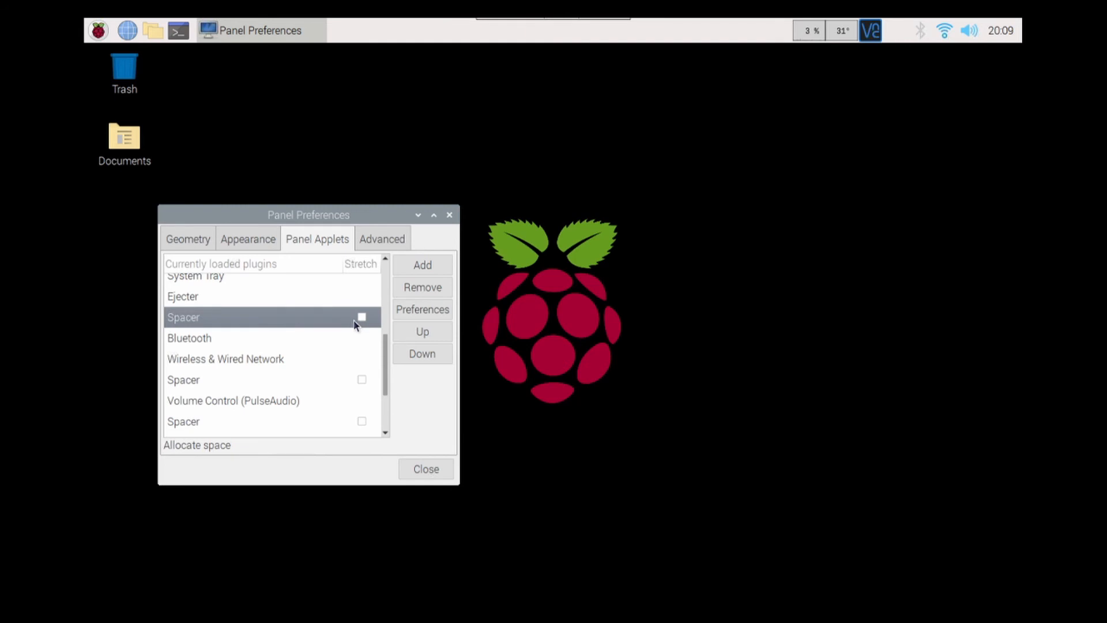
click(427, 355)
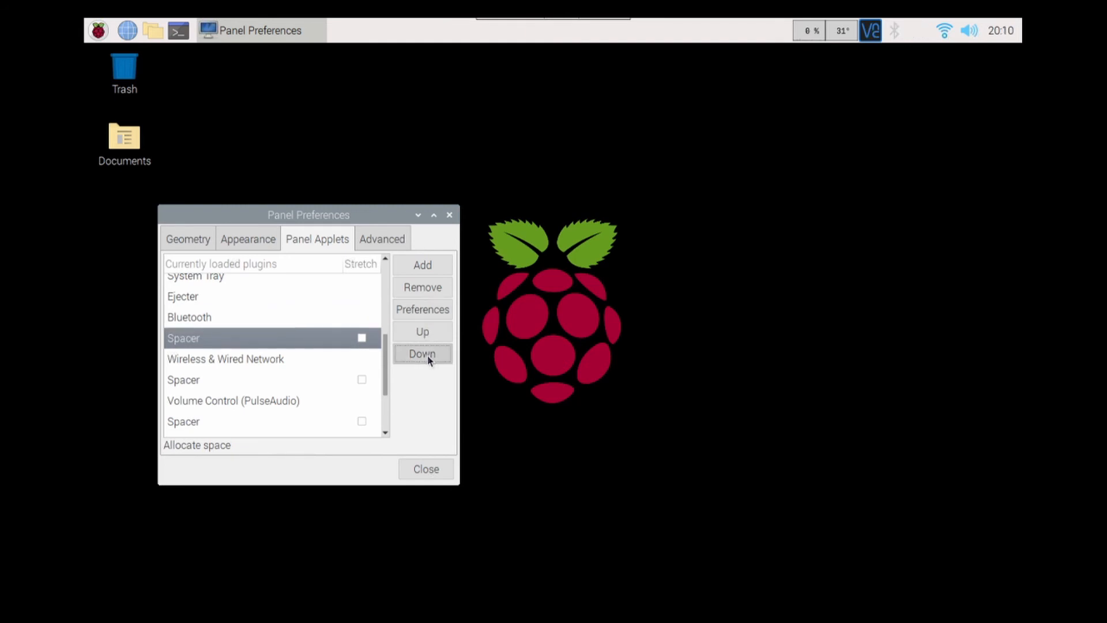
click(426, 327)
click(425, 327)
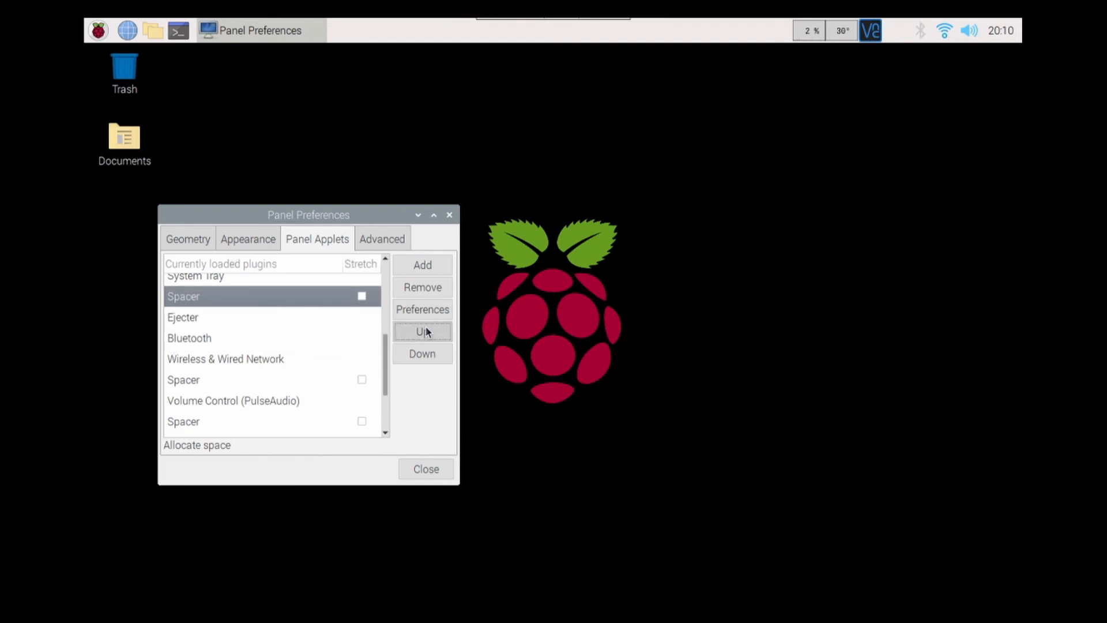
click(425, 331)
click(426, 331)
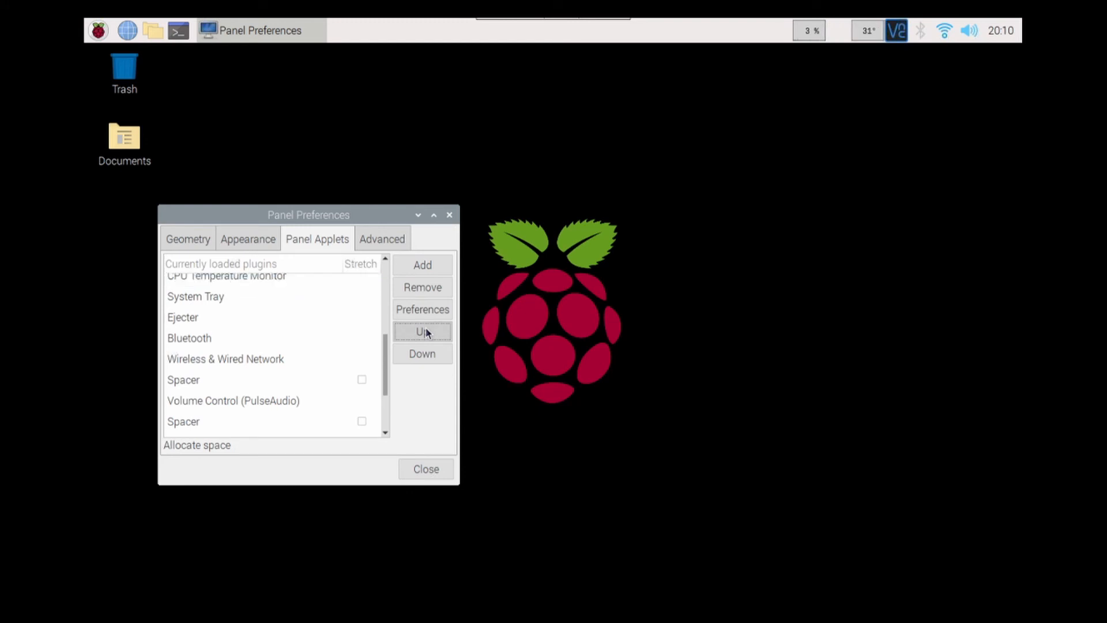
click(427, 332)
drag(387, 342, 387, 307)
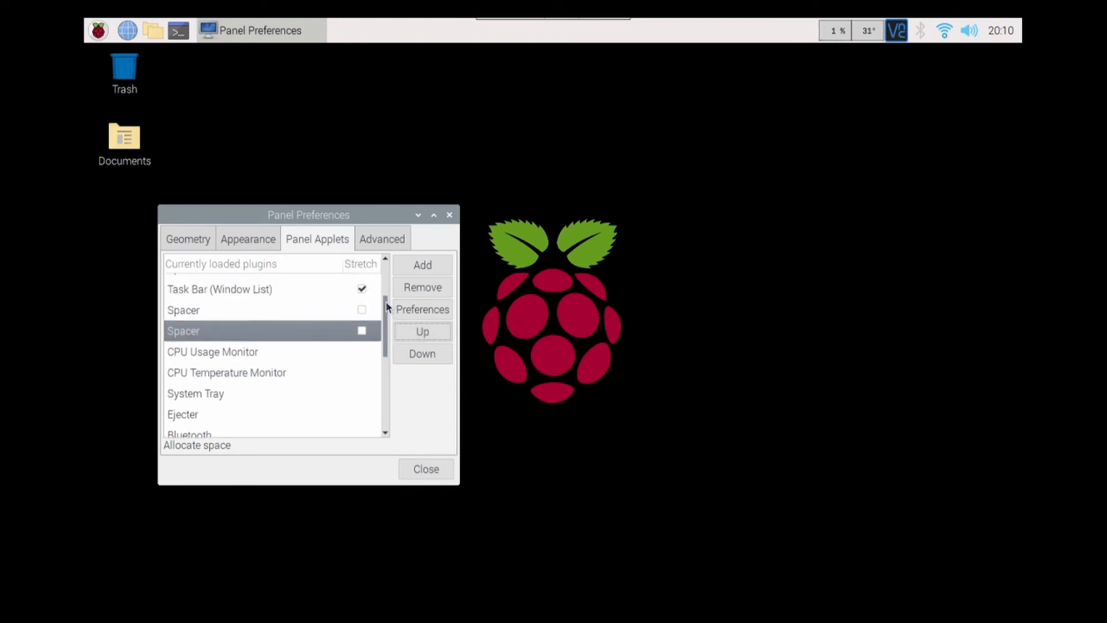
click(426, 293)
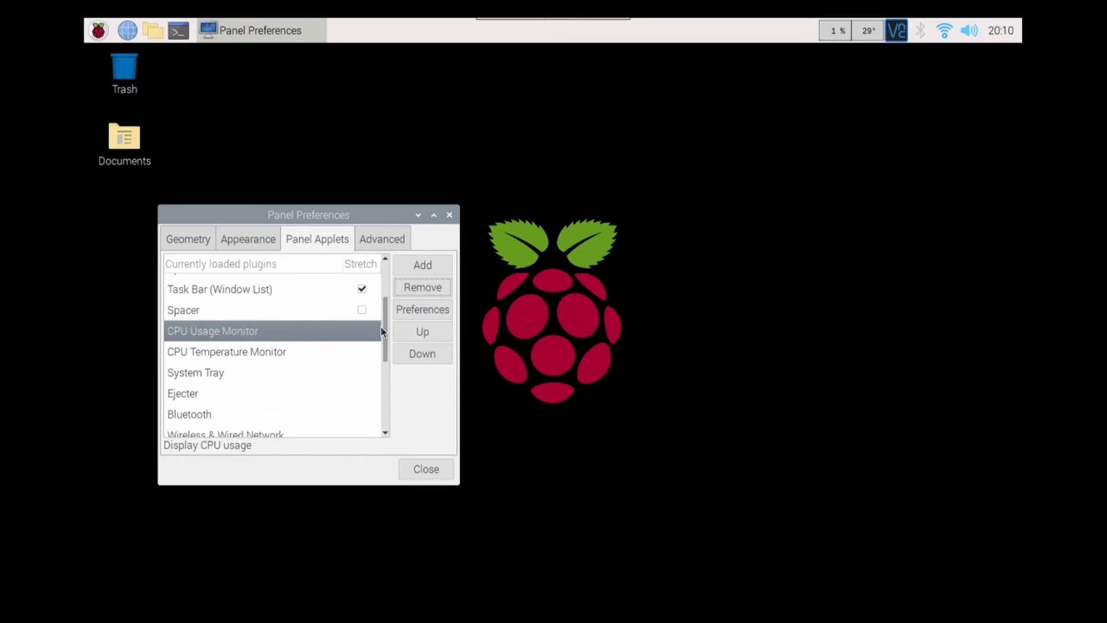
Review the end of the loaded plugin list and the advanced panel settings, and close Panel Preferences.
drag(388, 330, 373, 424)
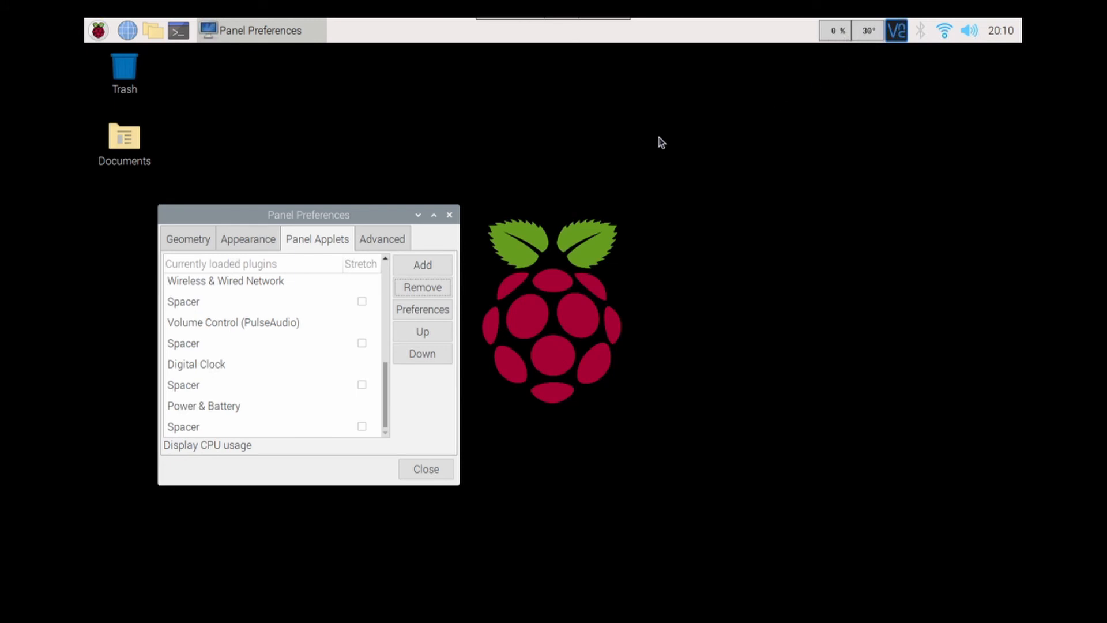
click(392, 241)
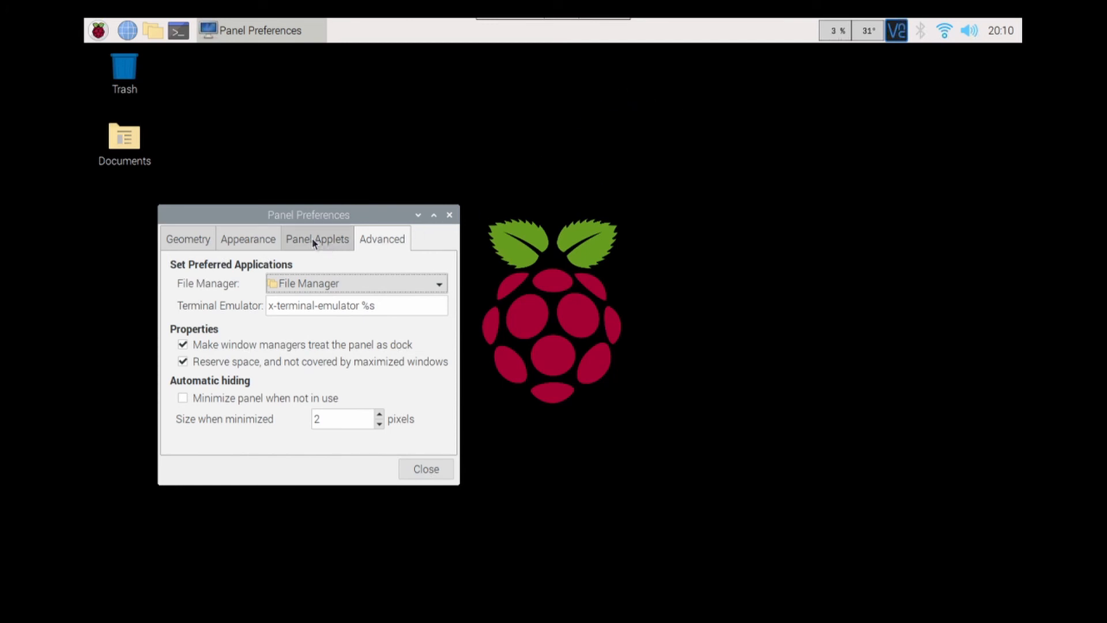
click(432, 471)
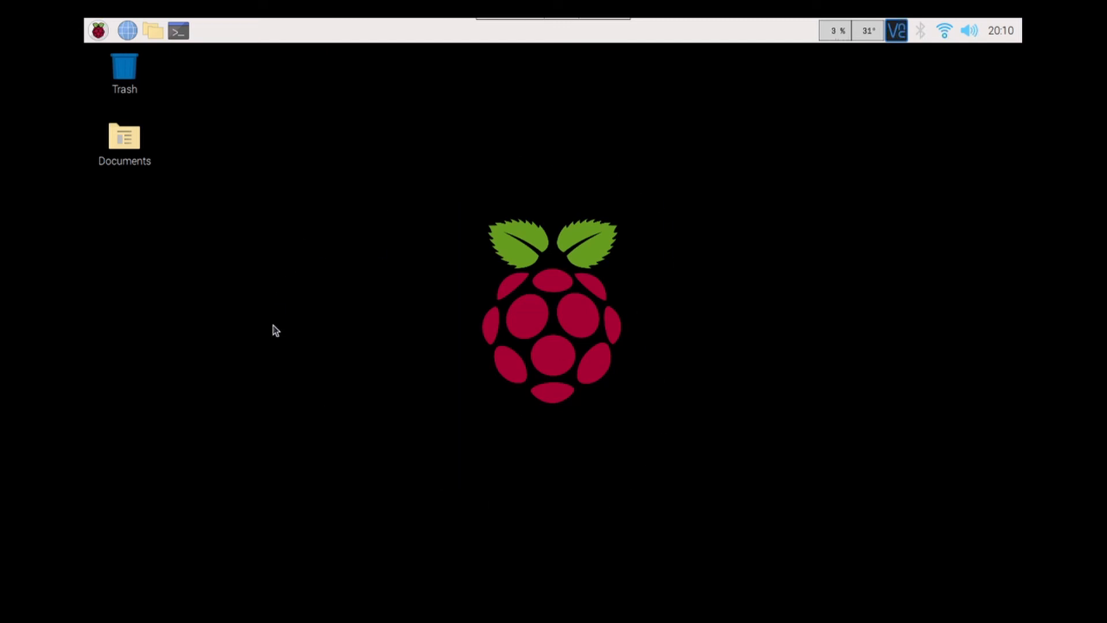